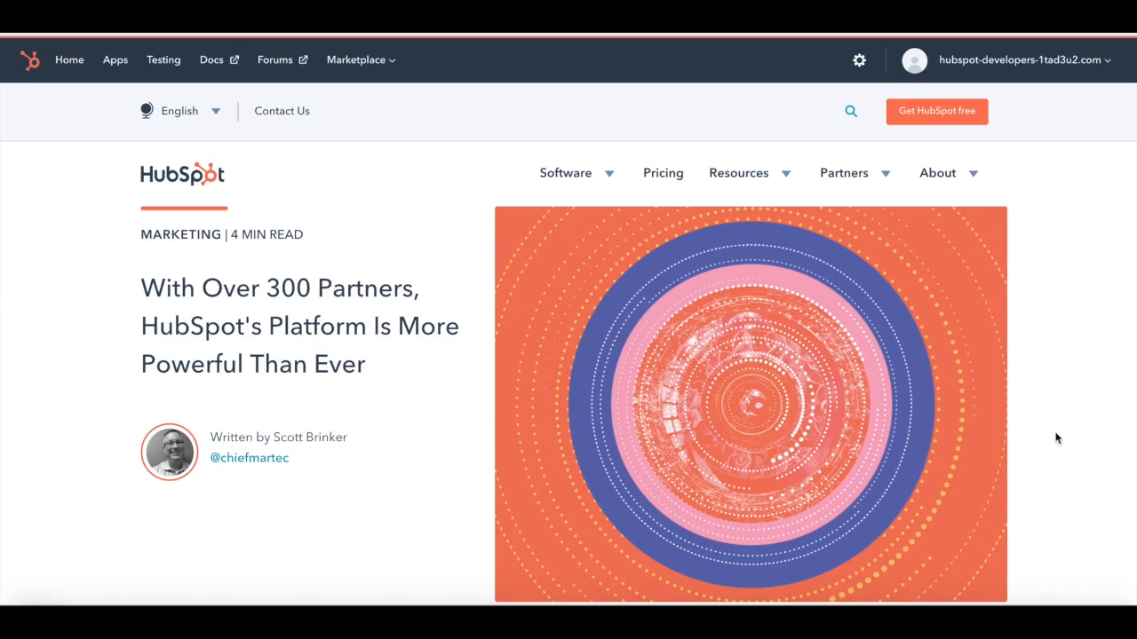
# Read the HubSpot article on its integration partners through to the Outgrow entry.
pyautogui.scroll(-7, 1057, 438)
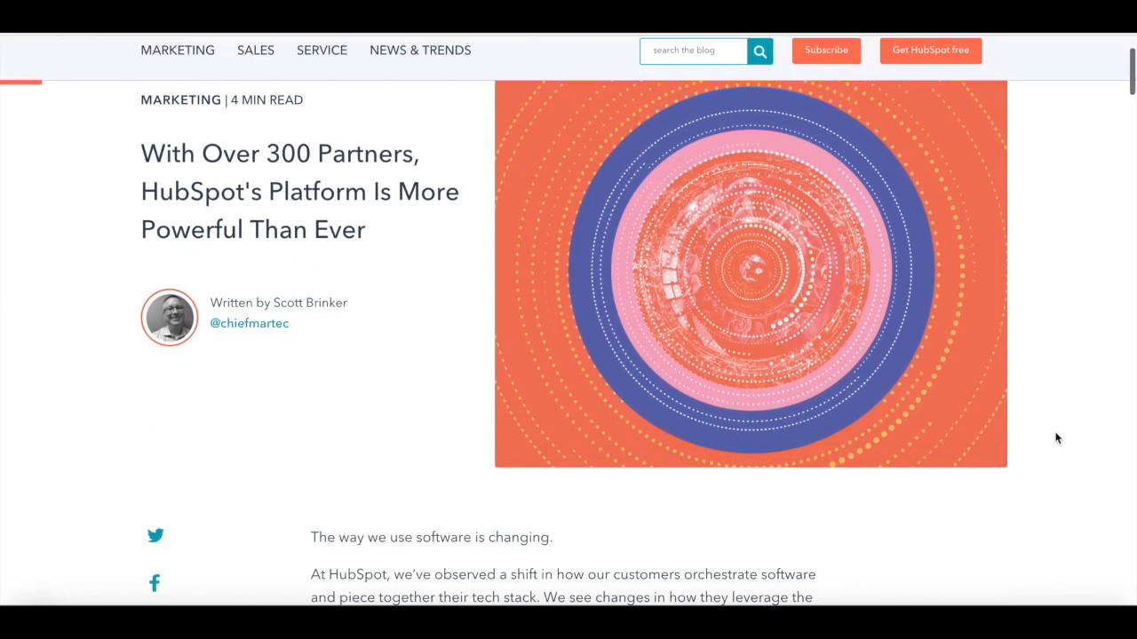
pyautogui.scroll(-8, 1004, 259)
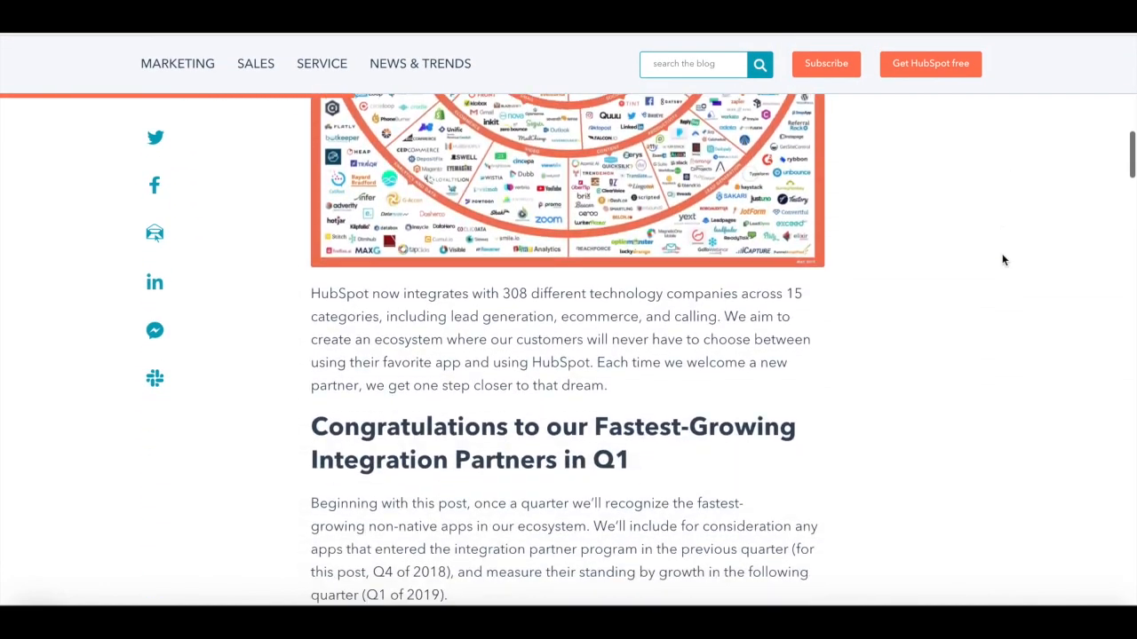
pyautogui.scroll(3, 1003, 259)
pyautogui.scroll(-2, 1004, 260)
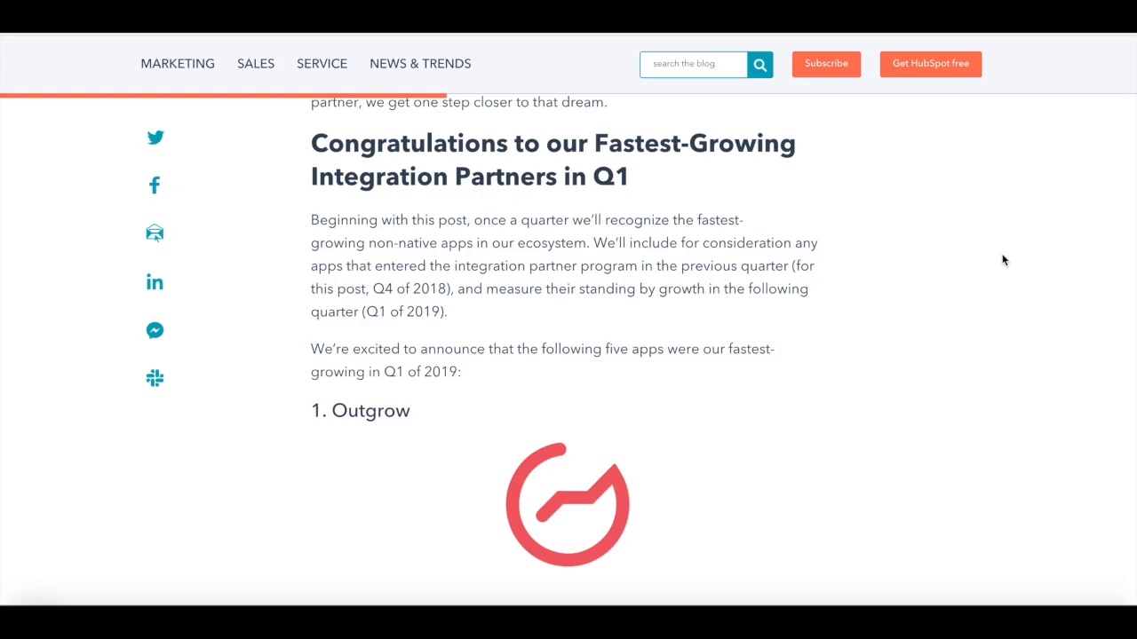
pyautogui.scroll(-1, 1003, 260)
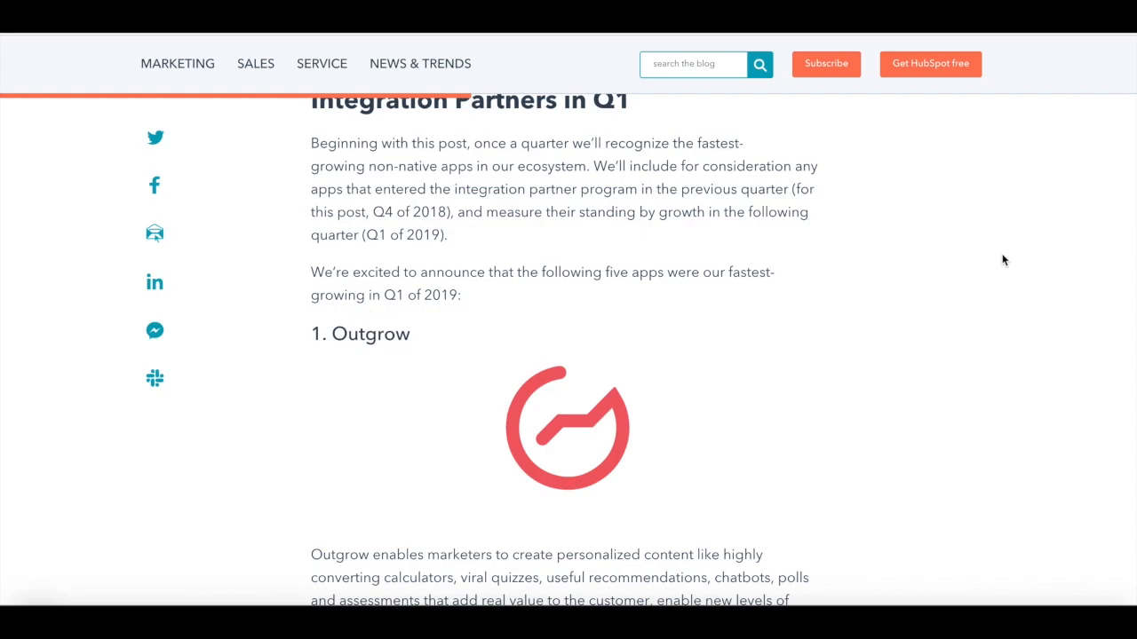
pyautogui.scroll(-1, 1030, 279)
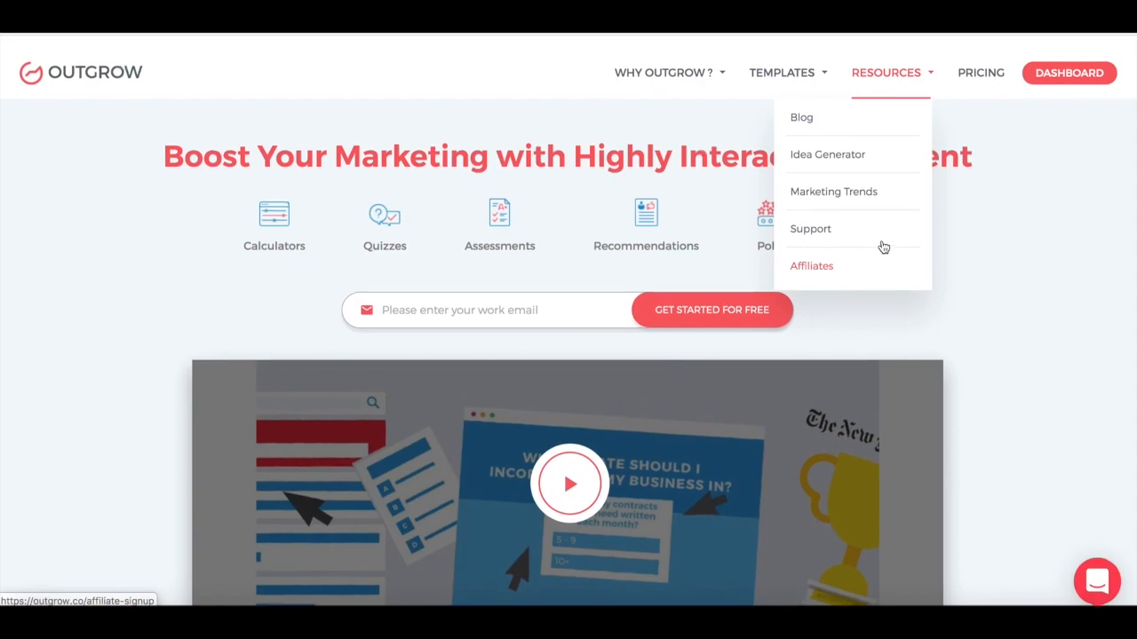
# Open the Outgrow template gallery that is searchable by industry.
pyautogui.scroll(-1, 981, 275)
pyautogui.scroll(1, 981, 275)
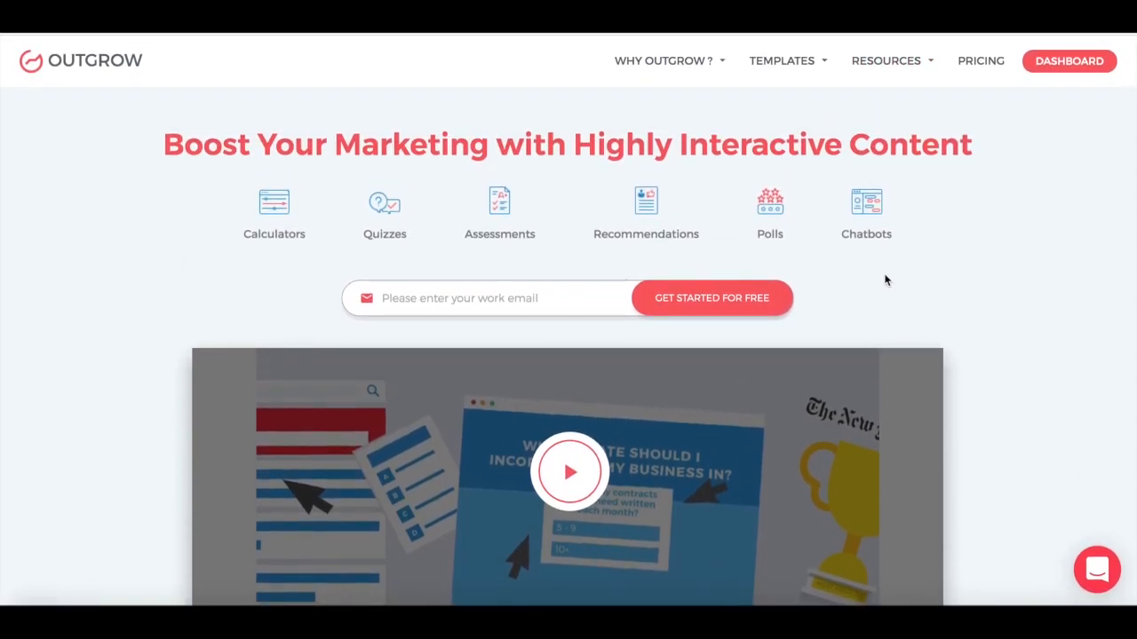
pyautogui.moveTo(815, 71)
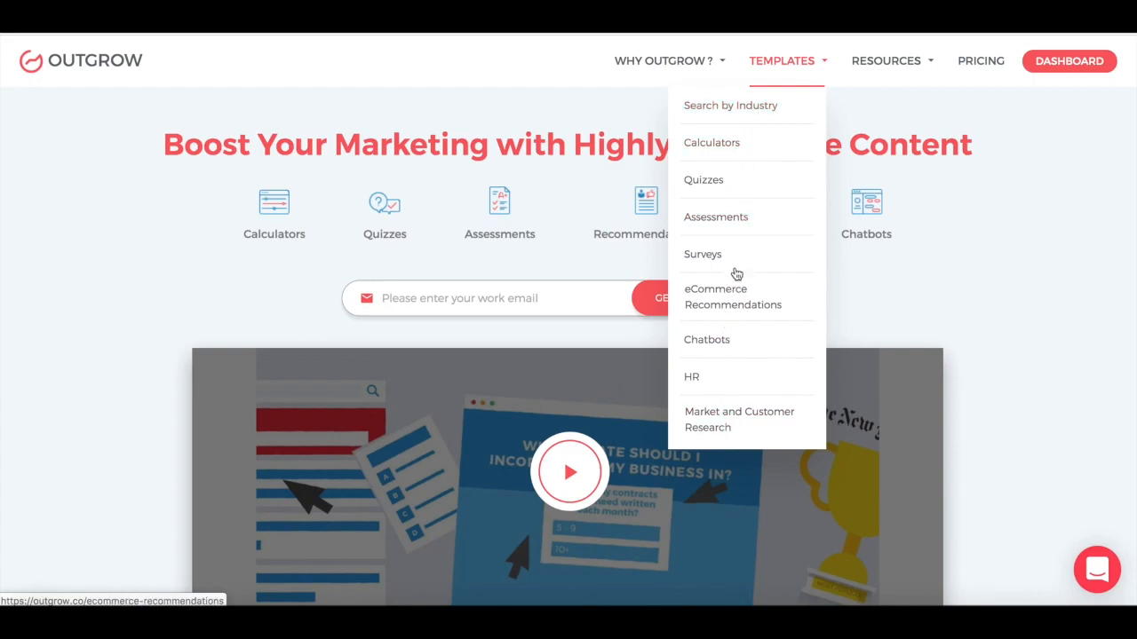
pyautogui.click(749, 106)
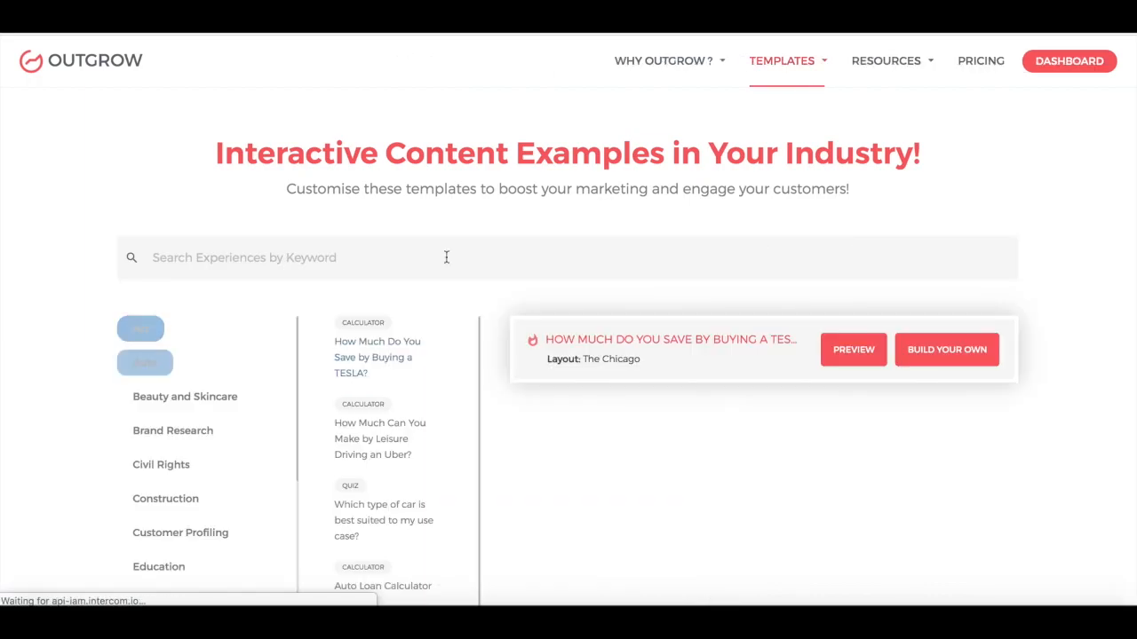
# Browse the industry categories, show the Education templates and view the "Which Ivy League is best for me?" quiz.
pyautogui.scroll(-3, 447, 256)
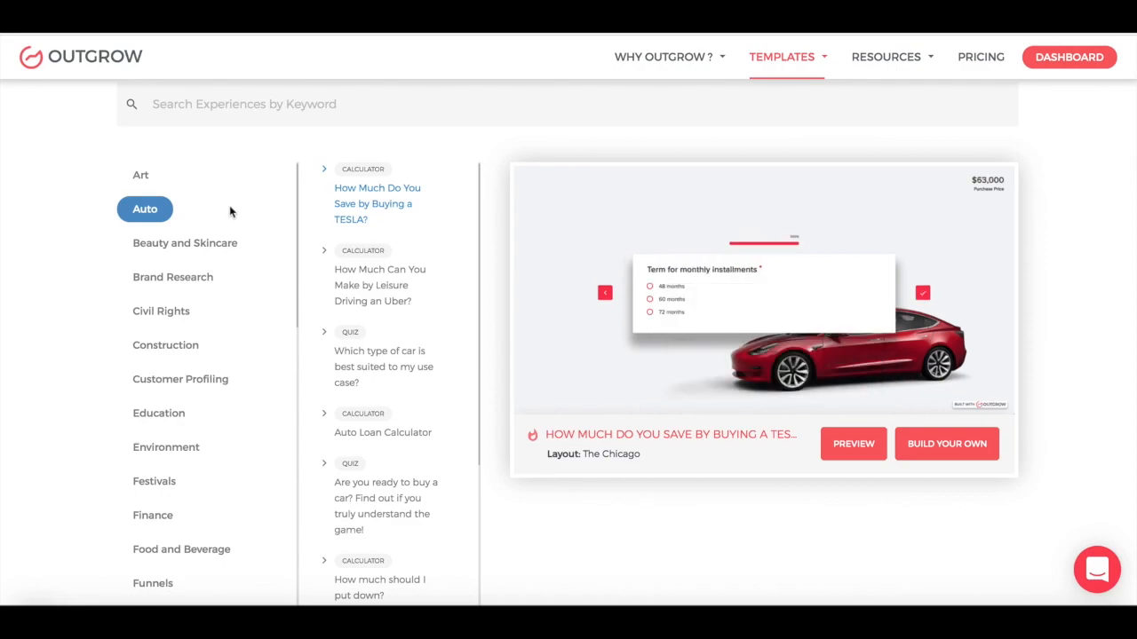
pyautogui.scroll(-7, 247, 299)
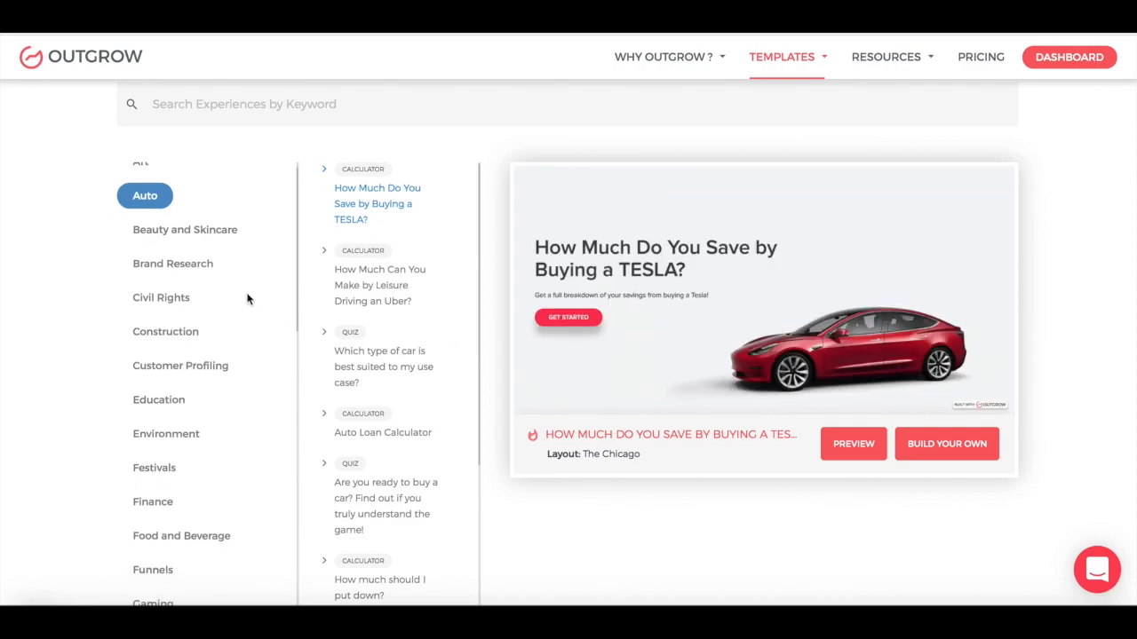
pyautogui.scroll(2, 247, 299)
pyautogui.scroll(5, 236, 191)
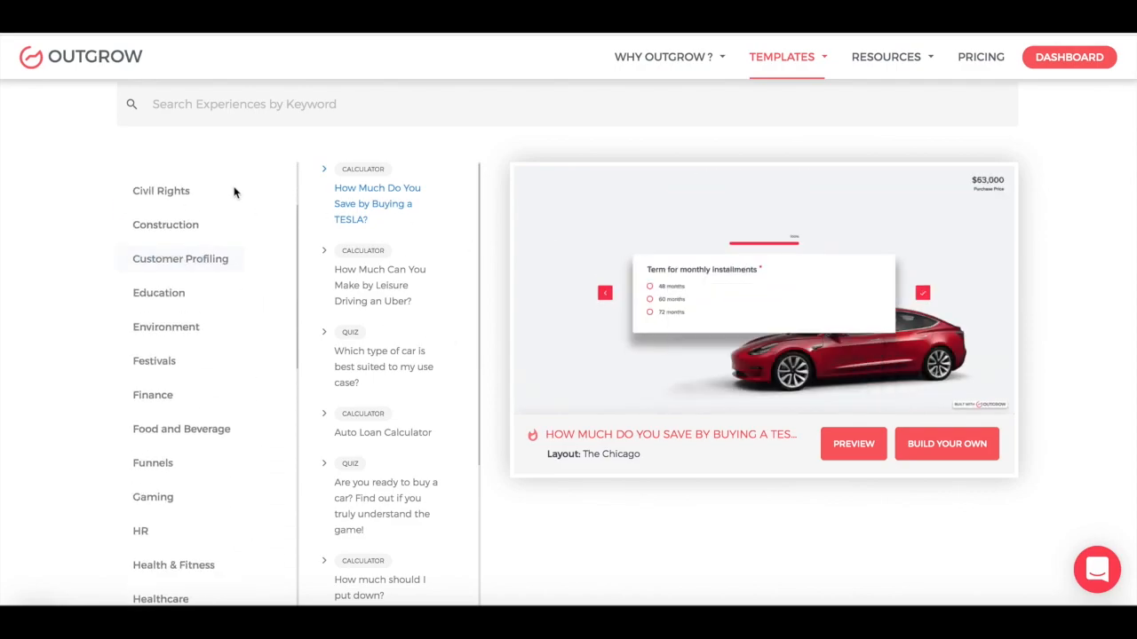
pyautogui.click(160, 409)
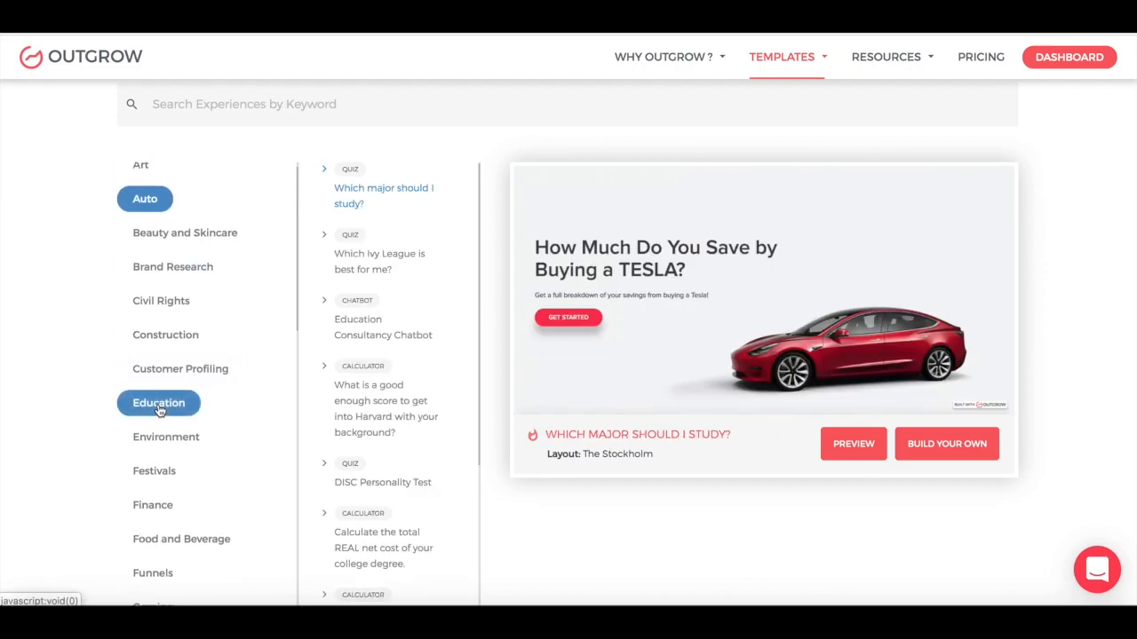
pyautogui.click(394, 261)
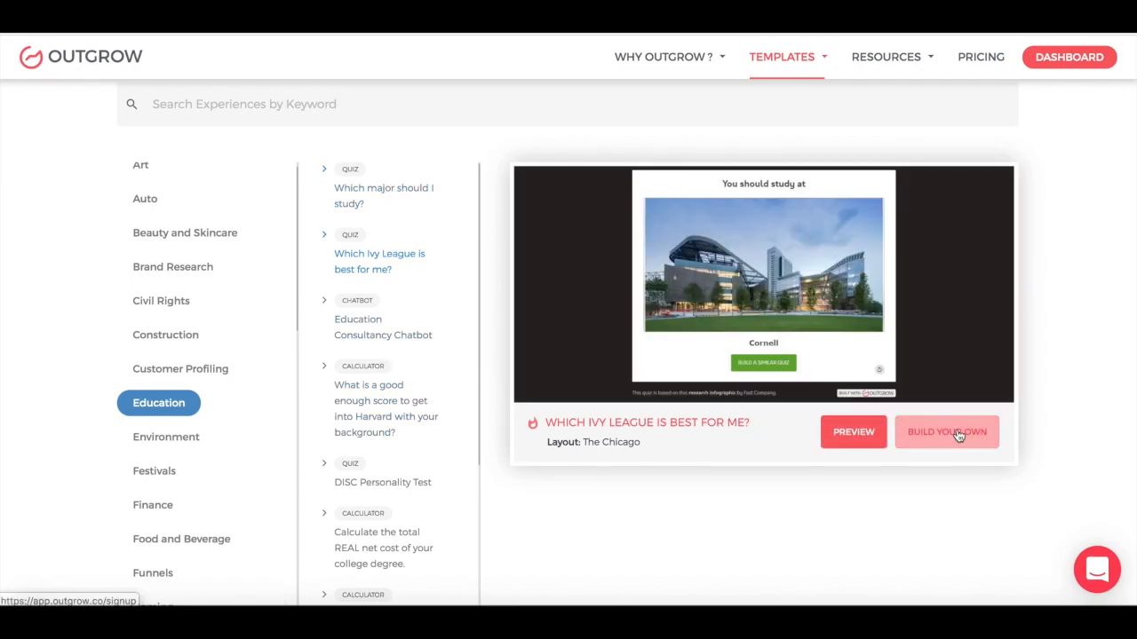
pyautogui.scroll(-1, 959, 394)
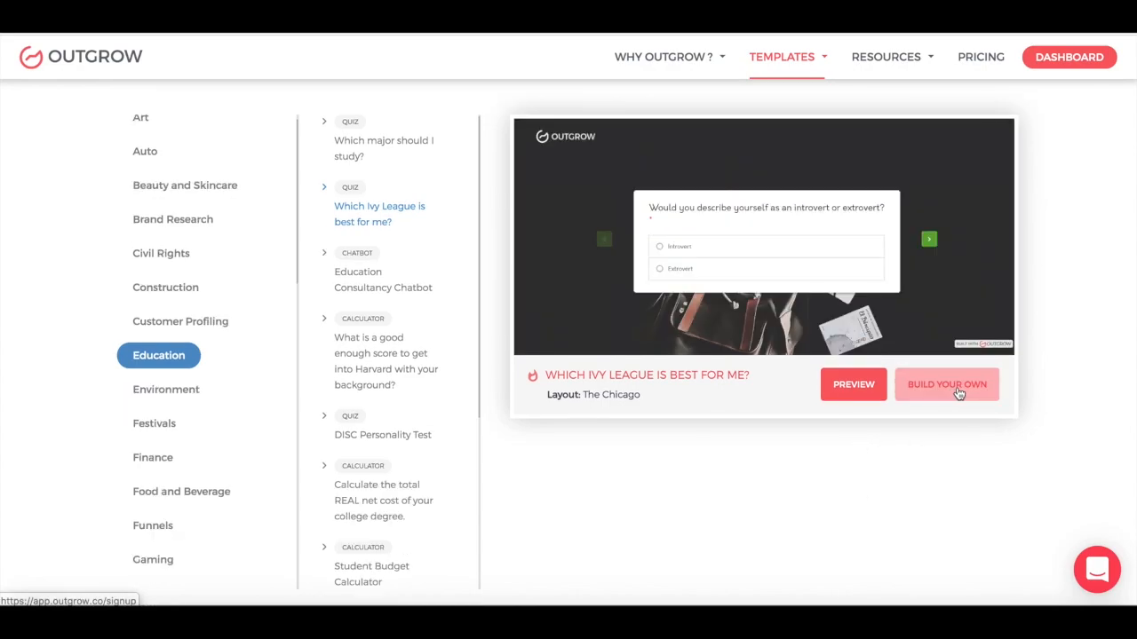
pyautogui.scroll(4, 958, 391)
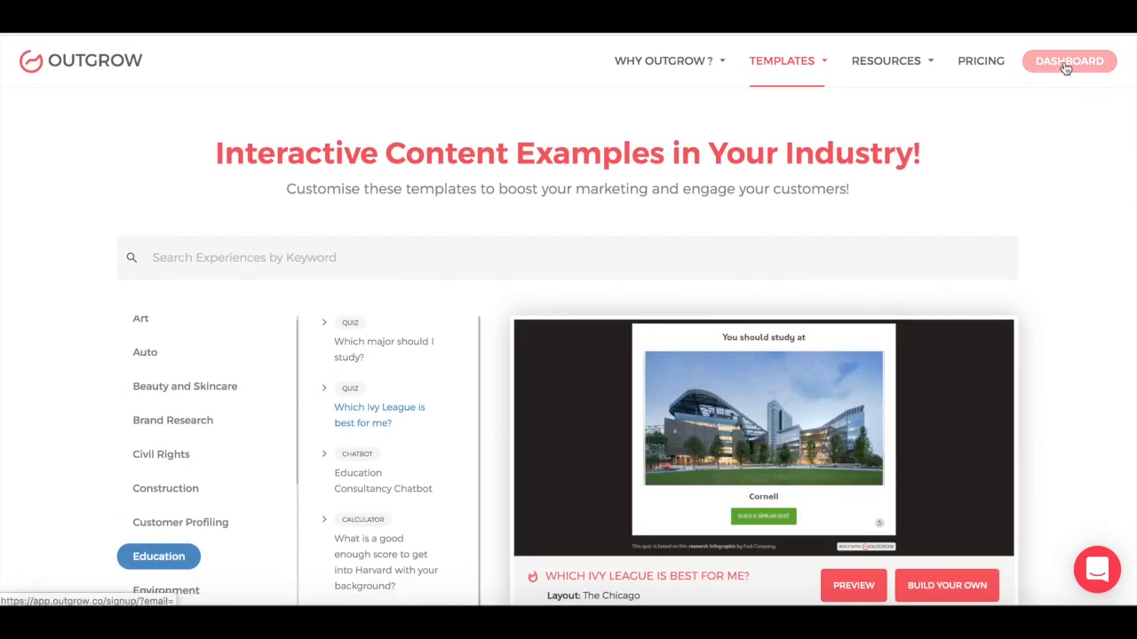
# Go to the Outgrow dashboard and collapse the Trending Events Calendar and Instagram Landing Page folders.
pyautogui.click(1059, 70)
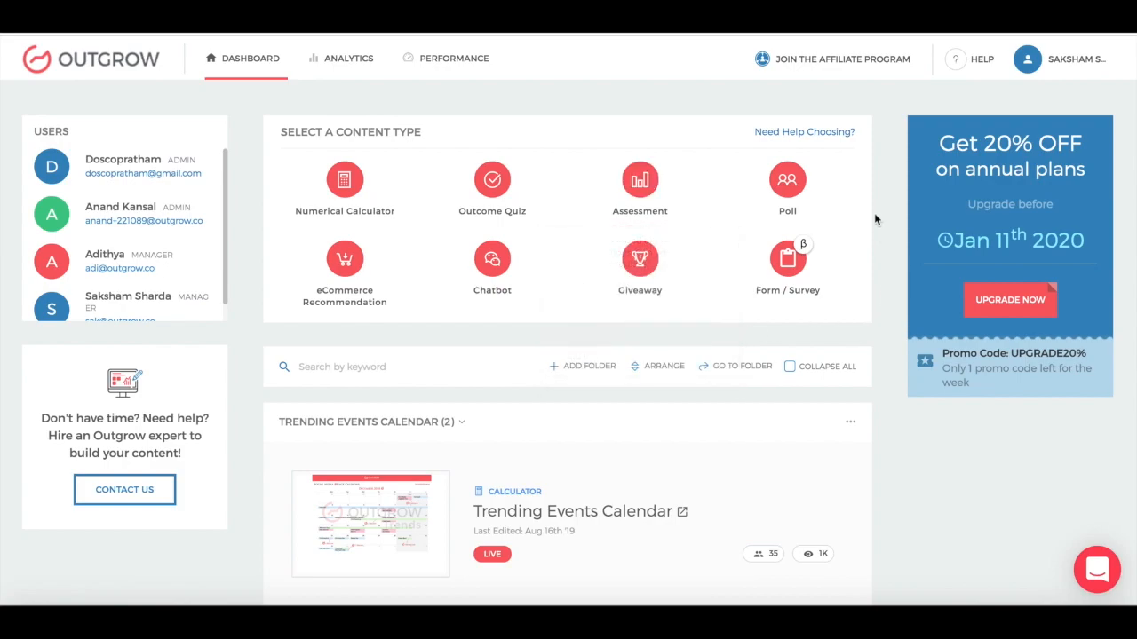
pyautogui.scroll(-1, 874, 220)
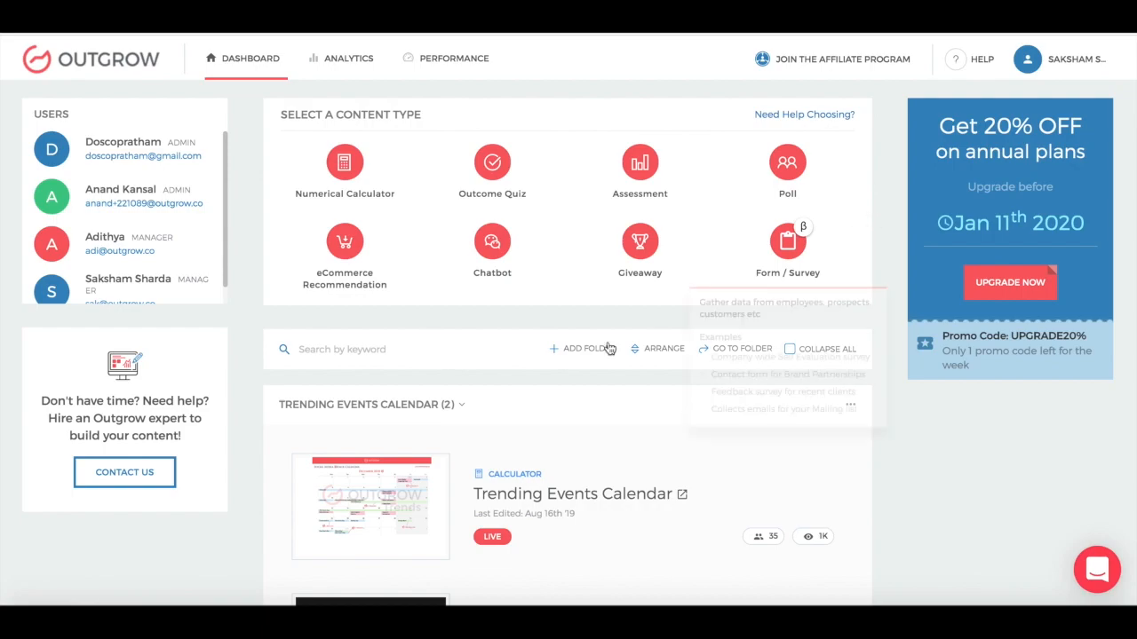
pyautogui.click(462, 410)
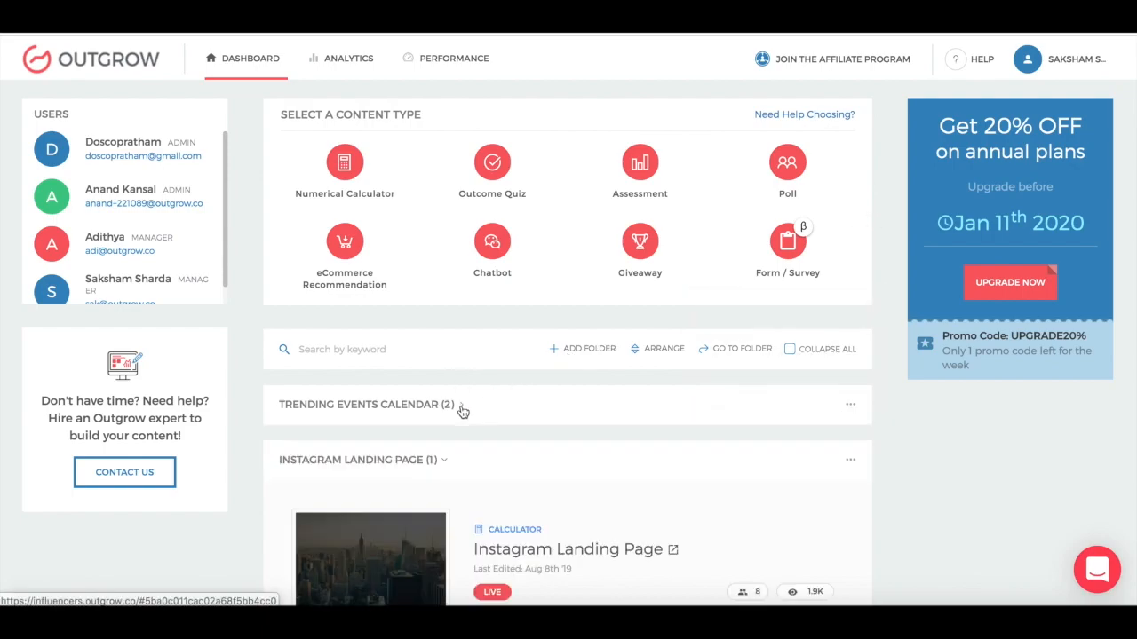
pyautogui.click(440, 460)
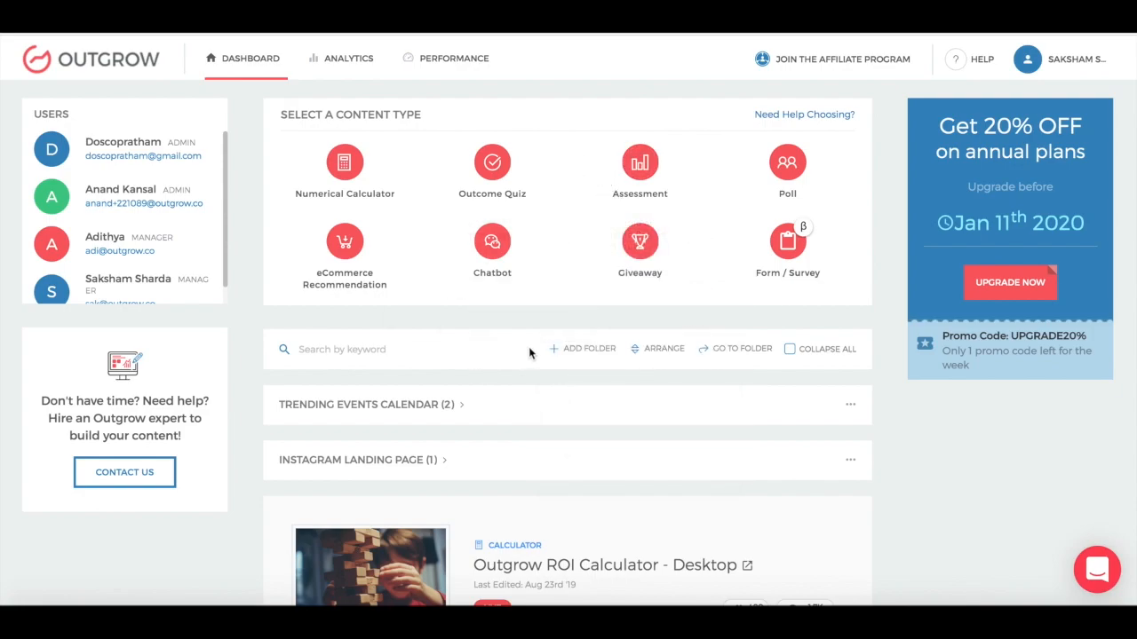
# Open the Outgrow ROI Calculator - Desktop project for editing.
pyautogui.scroll(-5, 528, 346)
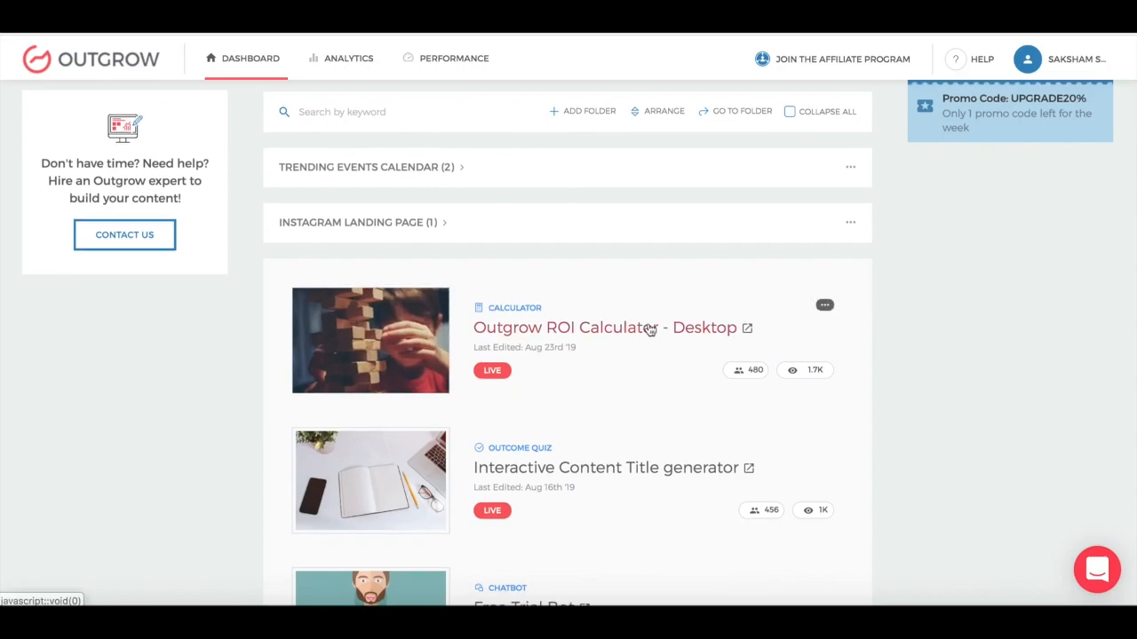
pyautogui.scroll(6, 606, 325)
pyautogui.scroll(-3, 648, 330)
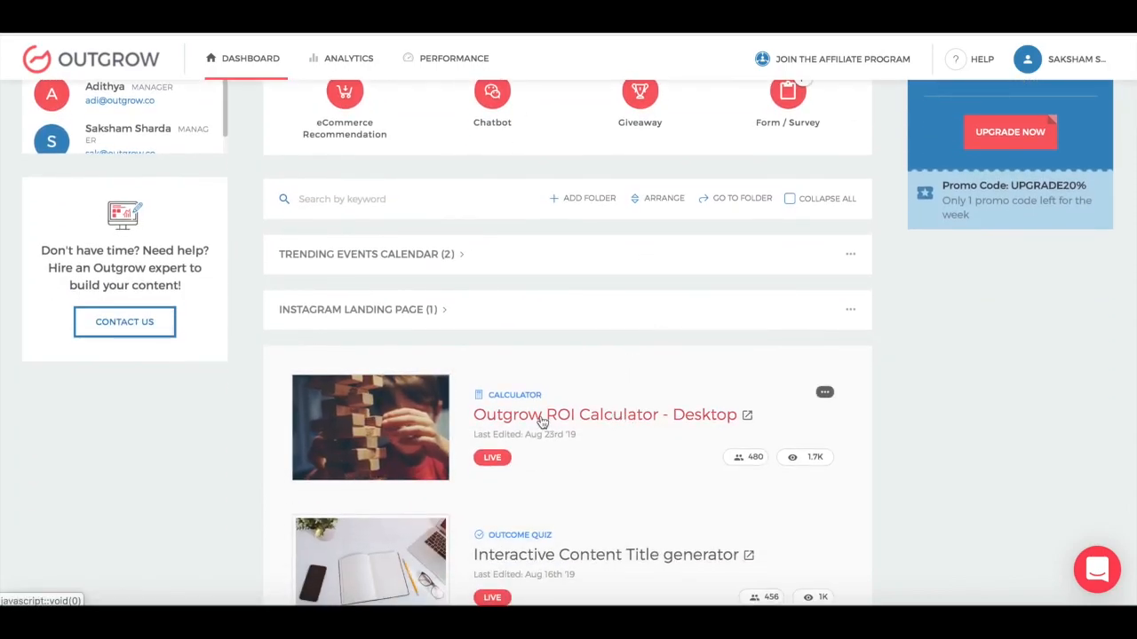
pyautogui.click(648, 415)
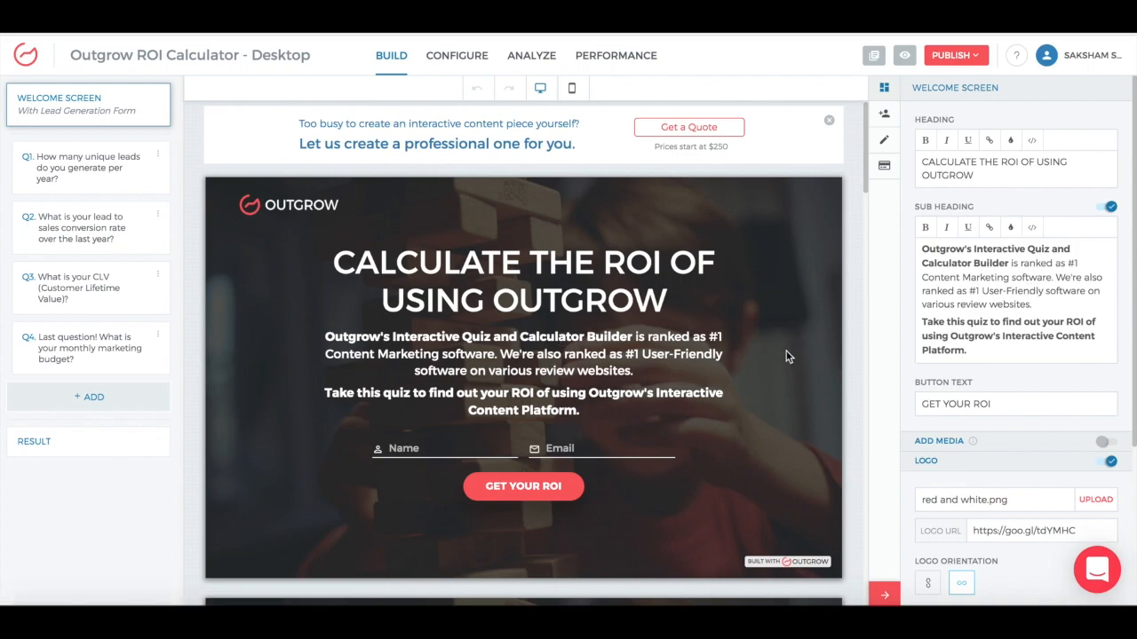
# Examine the calculator's welcome screen and questions, including the question types available for the unique leads question.
pyautogui.scroll(-1, 787, 356)
pyautogui.scroll(-2, 787, 356)
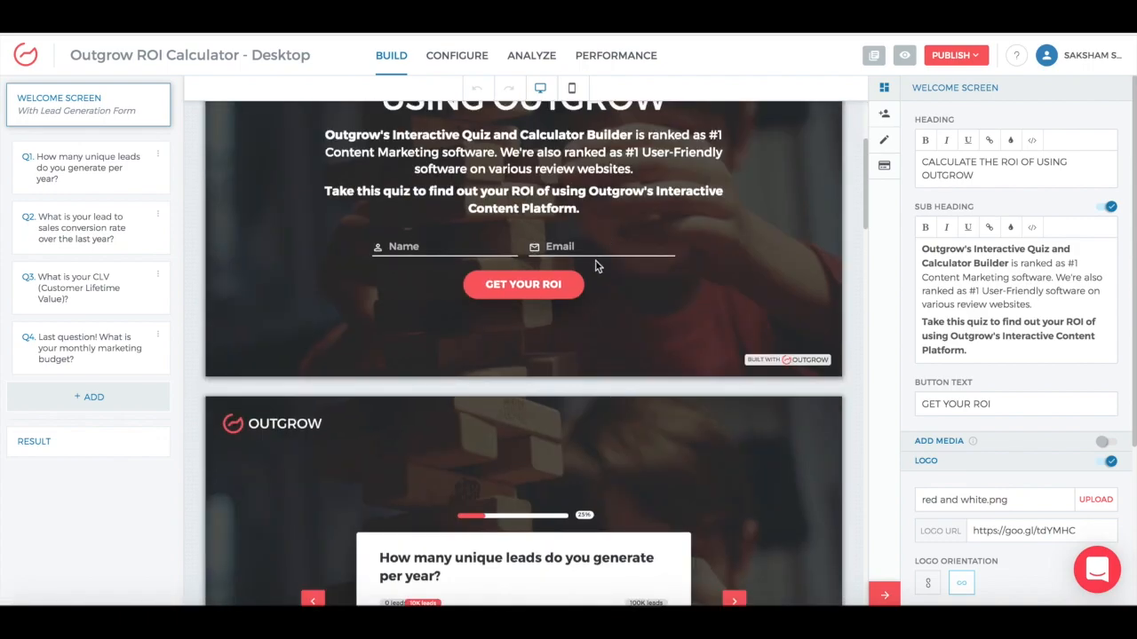
pyautogui.scroll(-4, 596, 261)
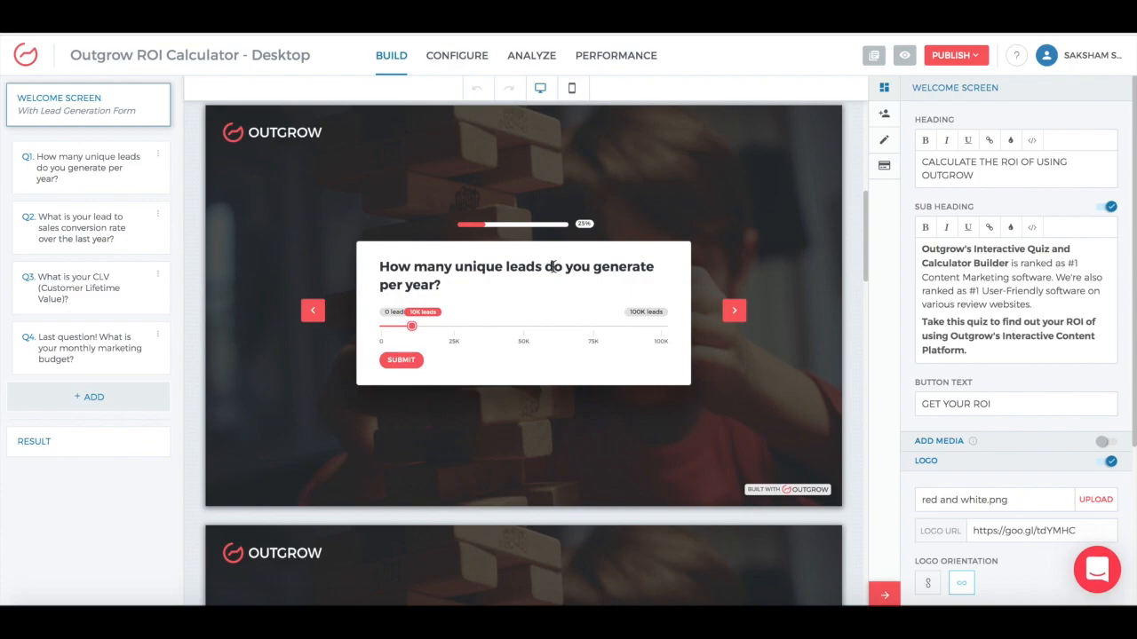
pyautogui.click(553, 267)
pyautogui.click(1008, 141)
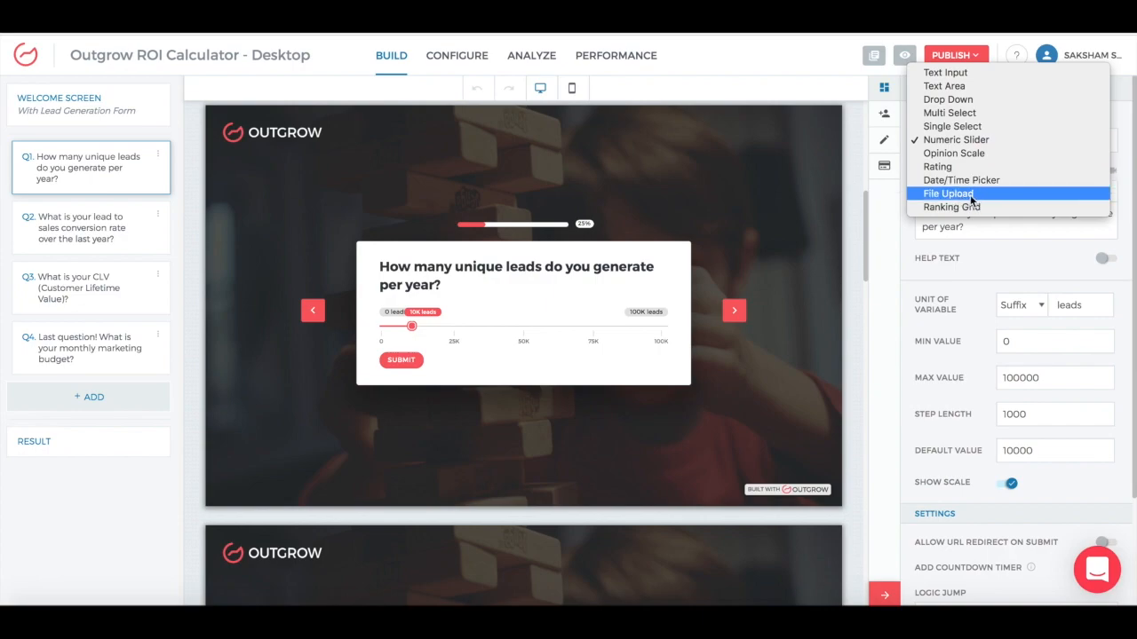
pyautogui.click(804, 314)
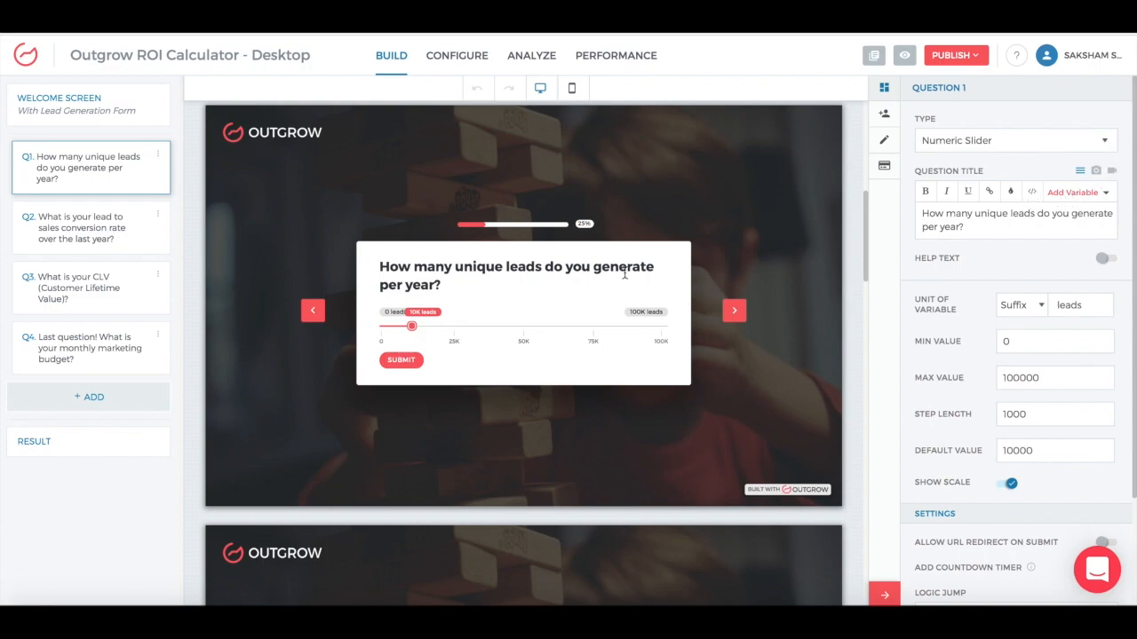
pyautogui.scroll(4, 625, 275)
pyautogui.scroll(-6, 624, 278)
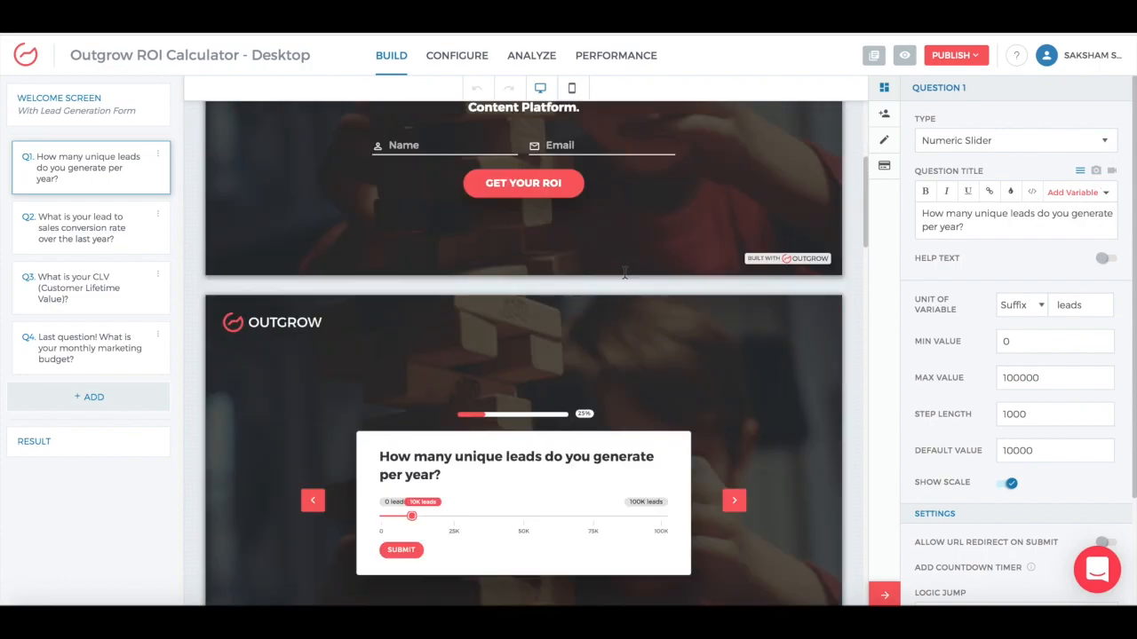
pyautogui.scroll(-5, 624, 278)
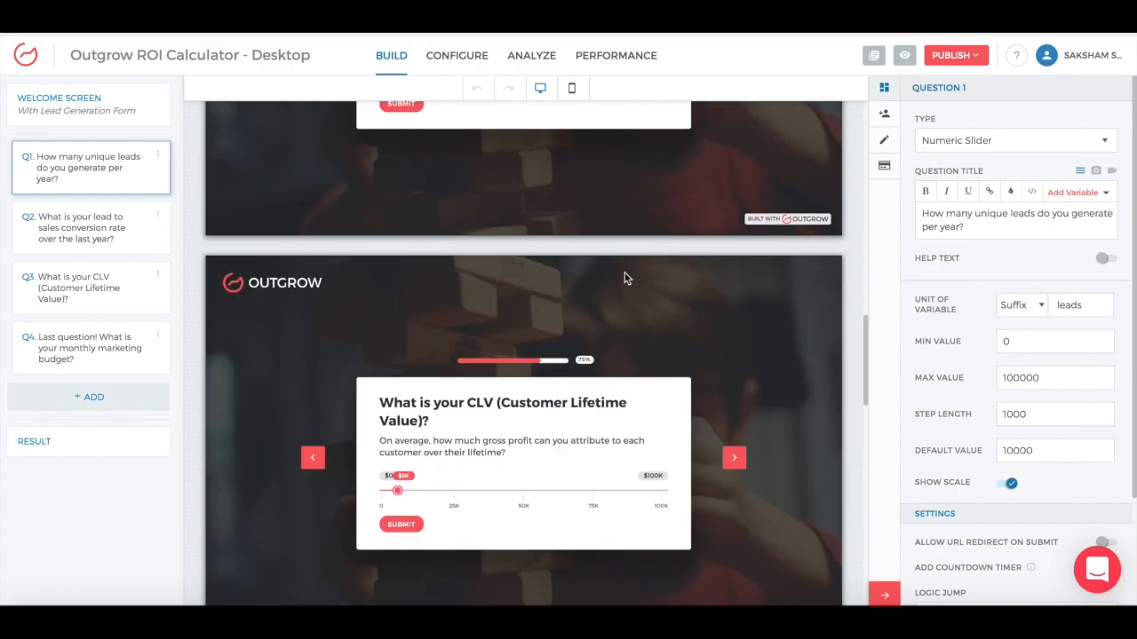
# Open the HubSpot configuration in the calculator's native integrations.
pyautogui.click(468, 63)
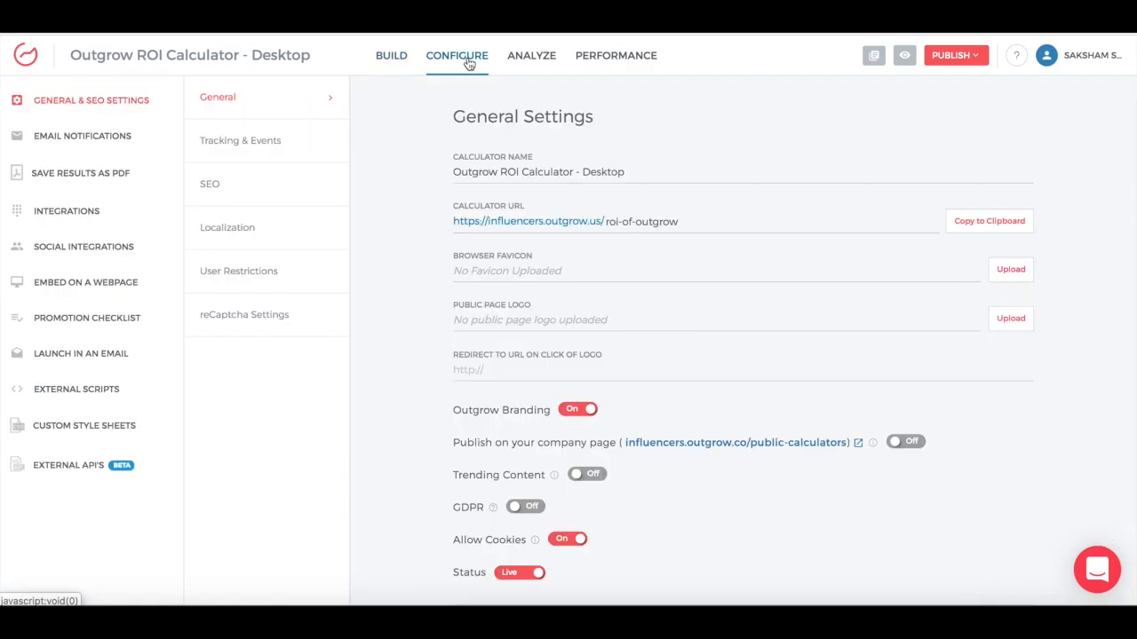
pyautogui.click(81, 211)
pyautogui.scroll(-1, 820, 261)
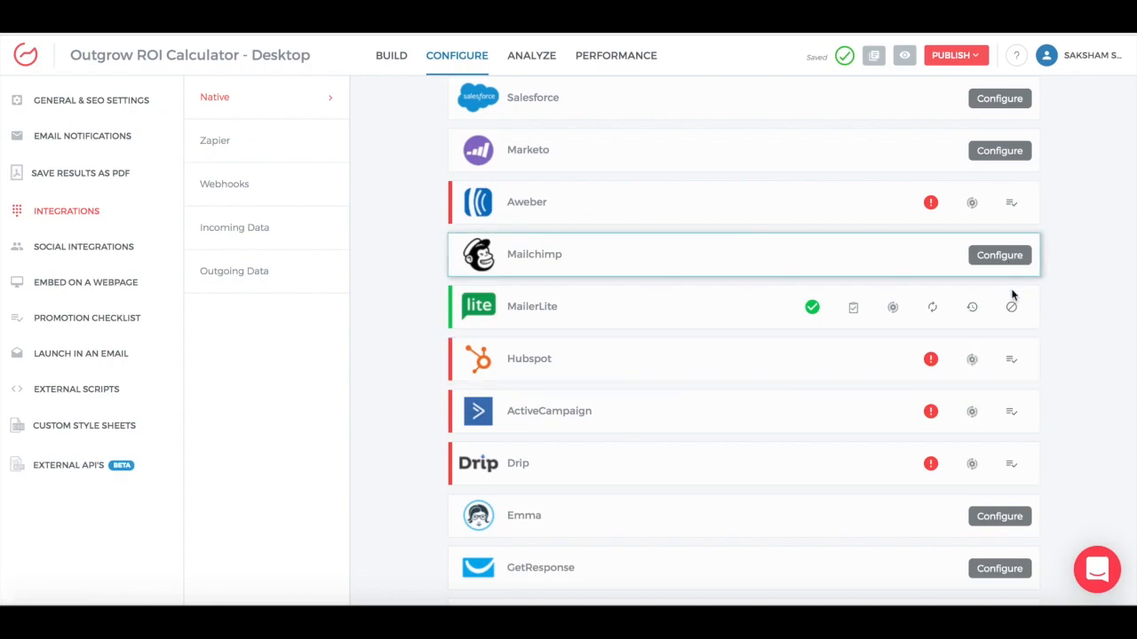
pyautogui.scroll(-1, 1062, 342)
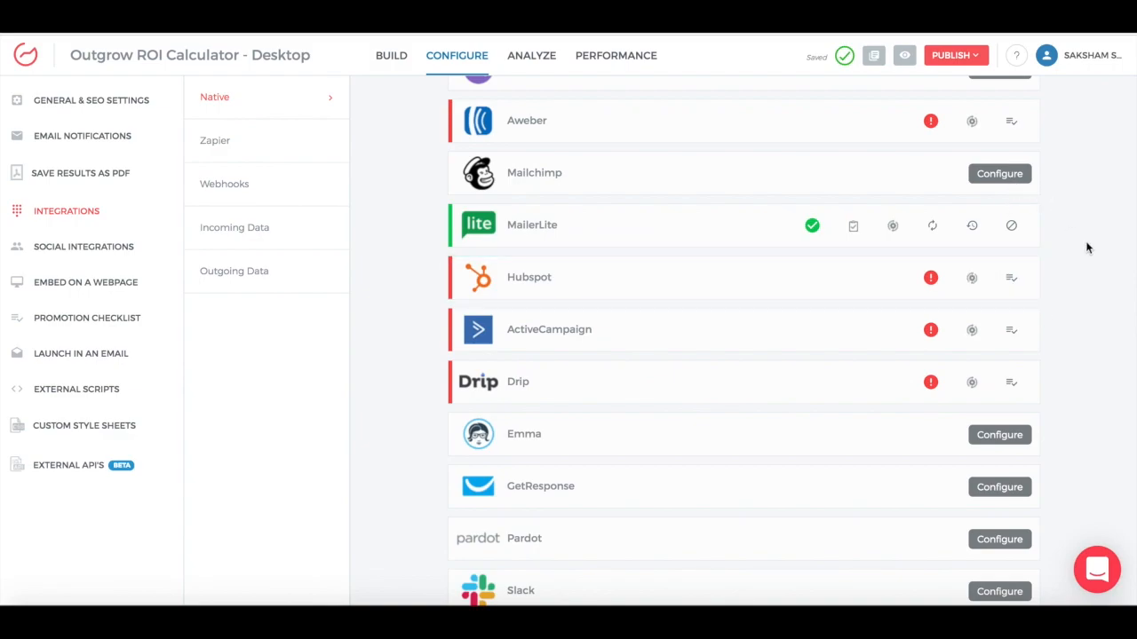
pyautogui.click(972, 280)
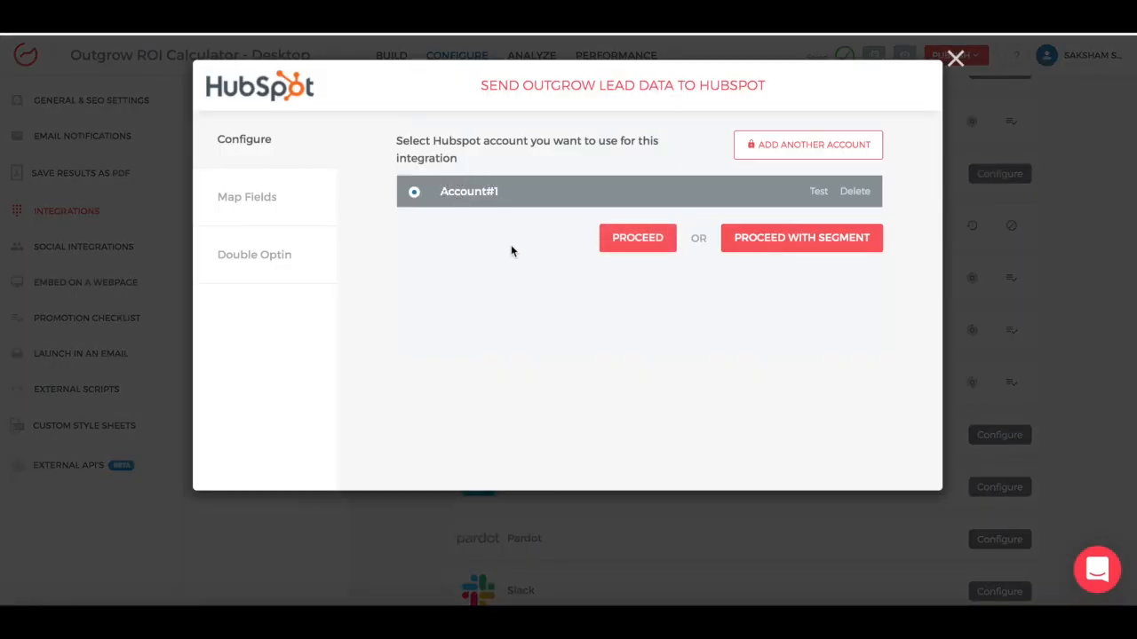
# Proceed with HubSpot Account#1 and review the Outgrow fields available for mapping to HubSpot fields.
pyautogui.click(633, 245)
pyautogui.click(632, 247)
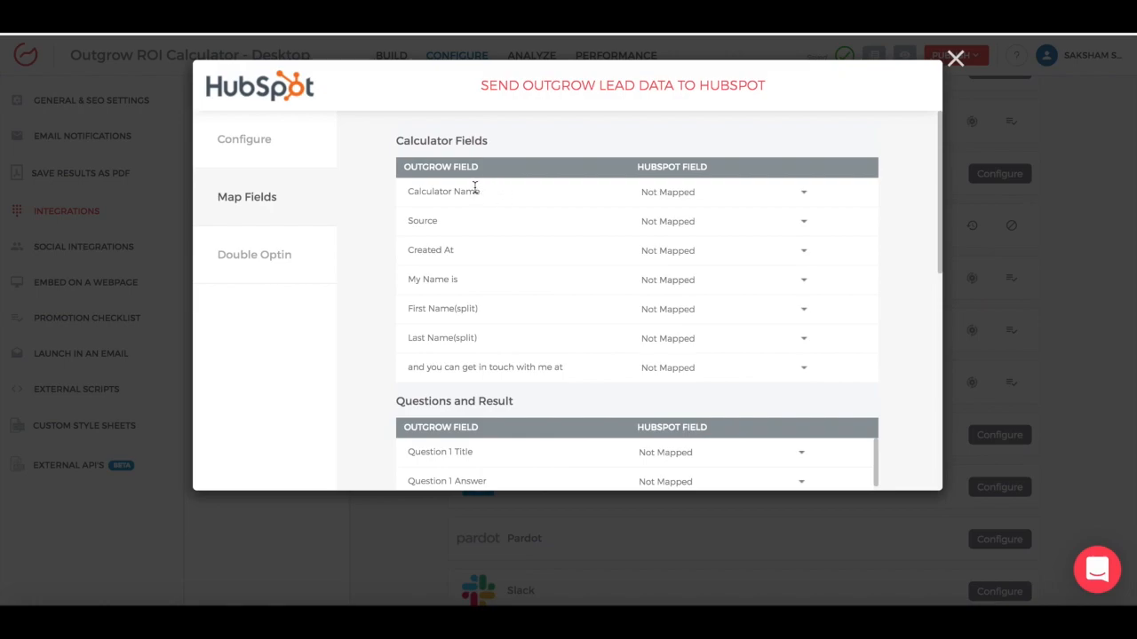
pyautogui.scroll(-5, 482, 363)
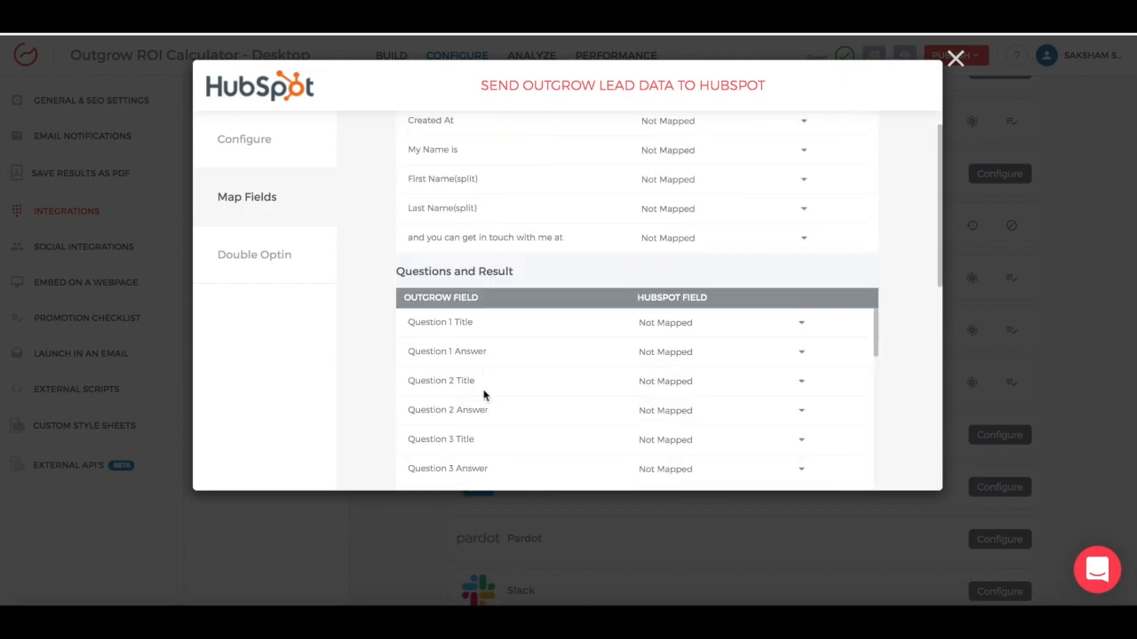
pyautogui.scroll(-10, 482, 391)
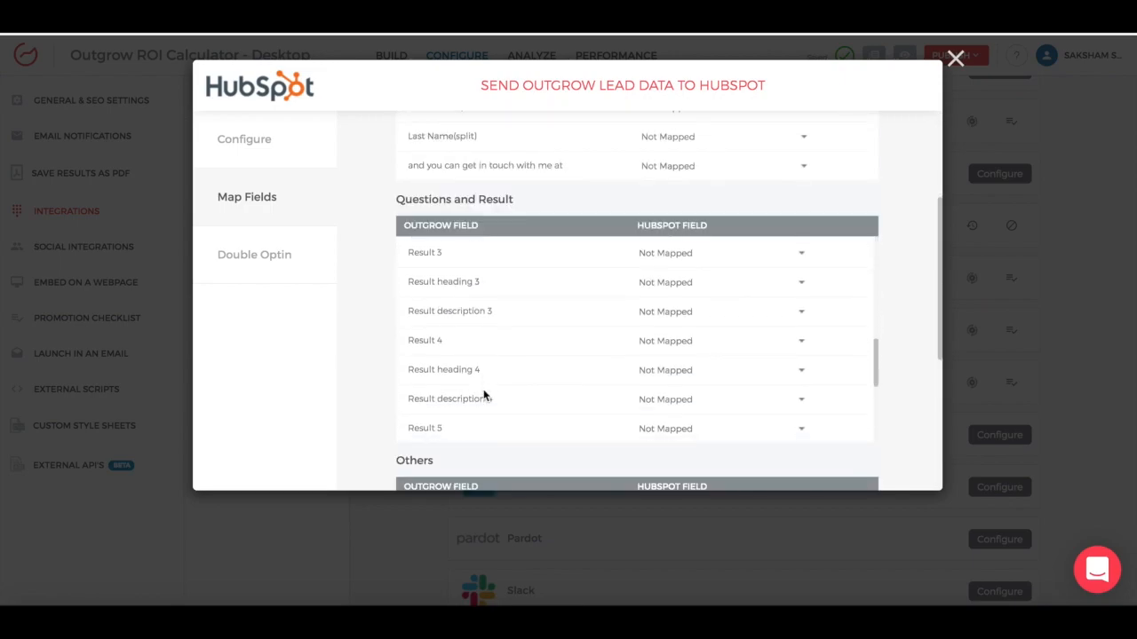
# Examine the HubSpot fields available for mapping the Calculator Name field.
pyautogui.scroll(10, 498, 417)
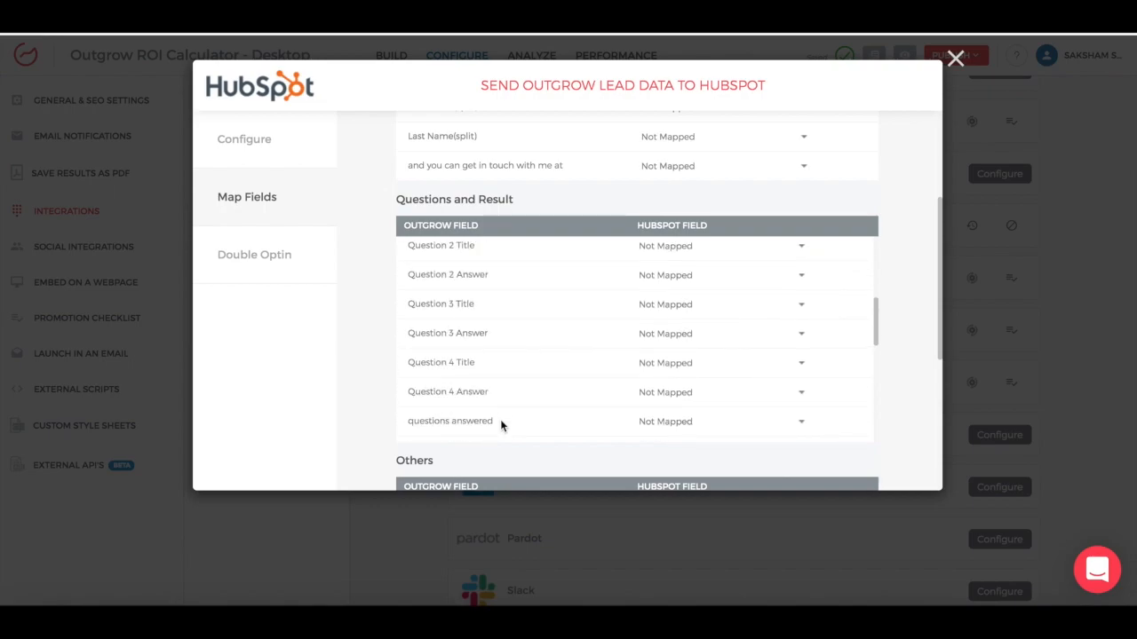
pyautogui.scroll(3, 557, 218)
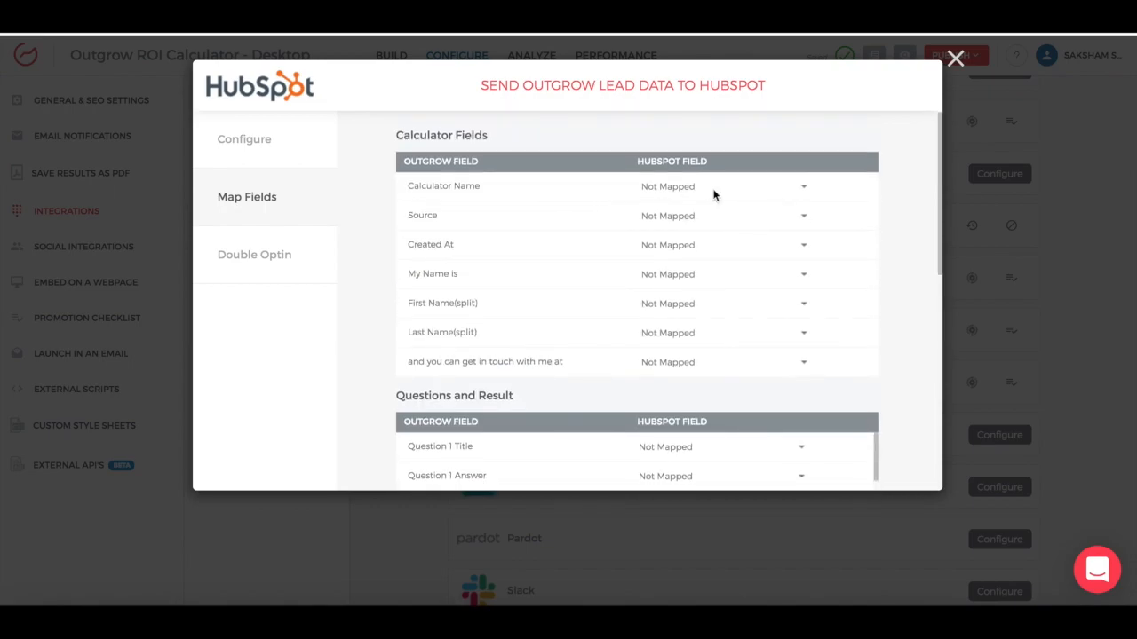
pyautogui.click(712, 193)
pyautogui.scroll(-5, 730, 284)
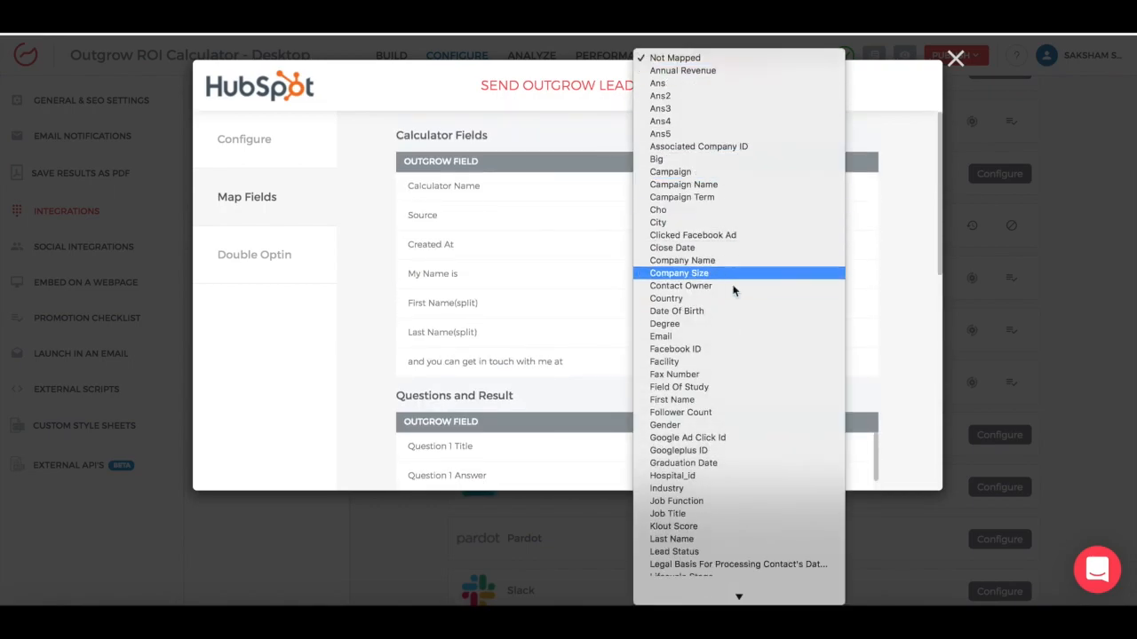
pyautogui.scroll(-10, 744, 358)
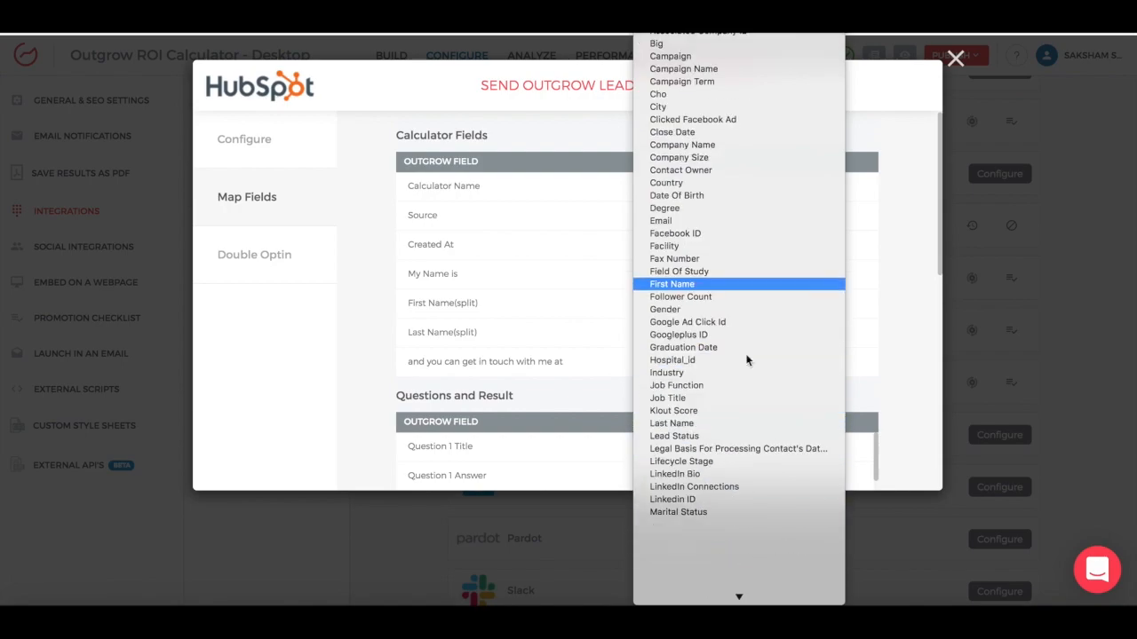
pyautogui.click(895, 346)
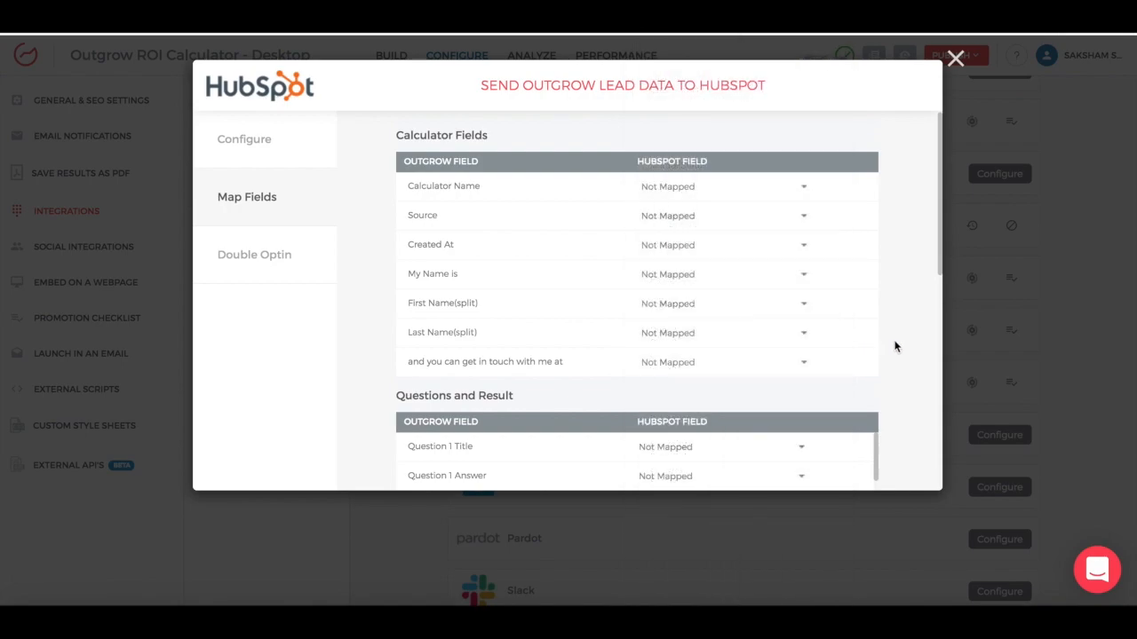
# Review the remaining Outgrow fields available for mapping in the Calculator Fields, Questions and Result, and Others sections.
pyautogui.scroll(-1, 626, 293)
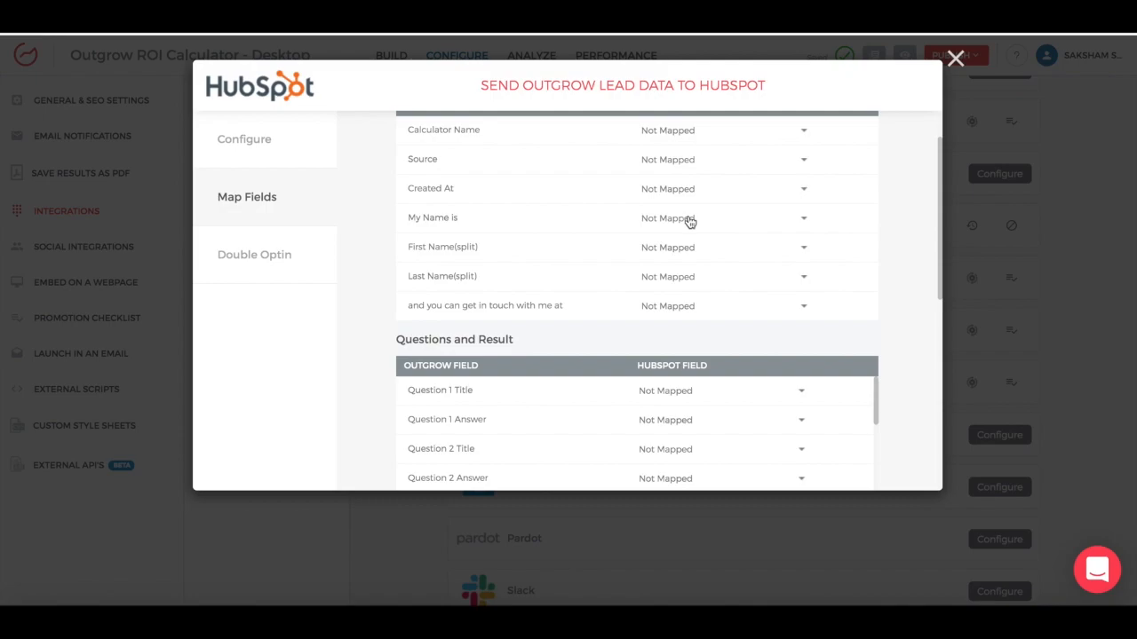
pyautogui.click(689, 218)
pyautogui.click(547, 269)
pyautogui.scroll(-1, 546, 268)
pyautogui.scroll(-3, 546, 268)
pyautogui.scroll(-5, 500, 204)
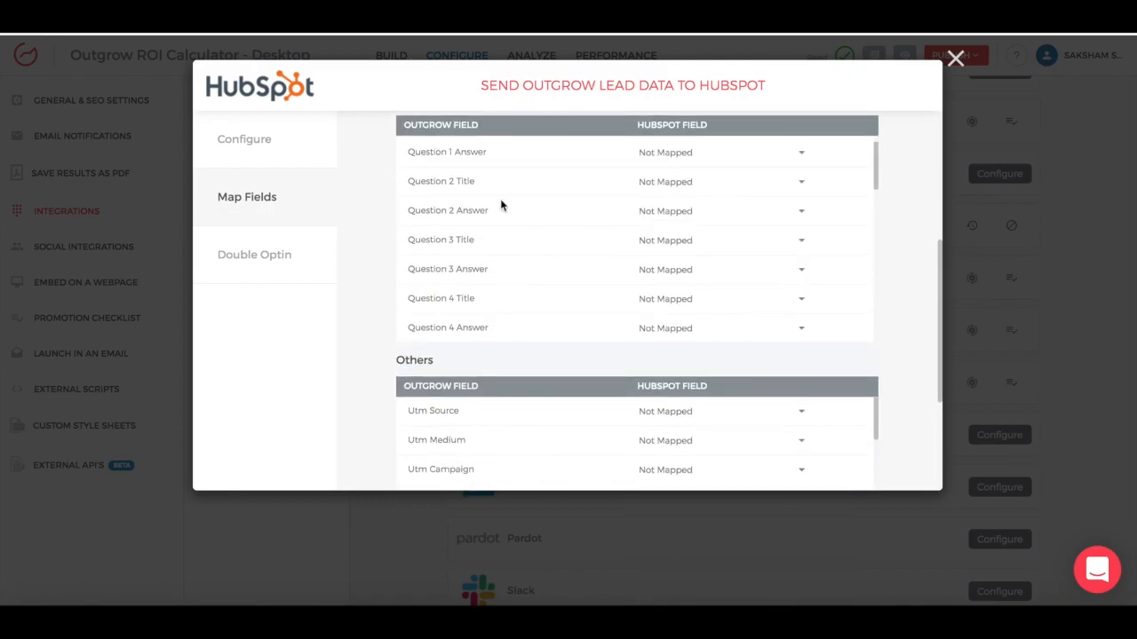
pyautogui.scroll(-6, 500, 204)
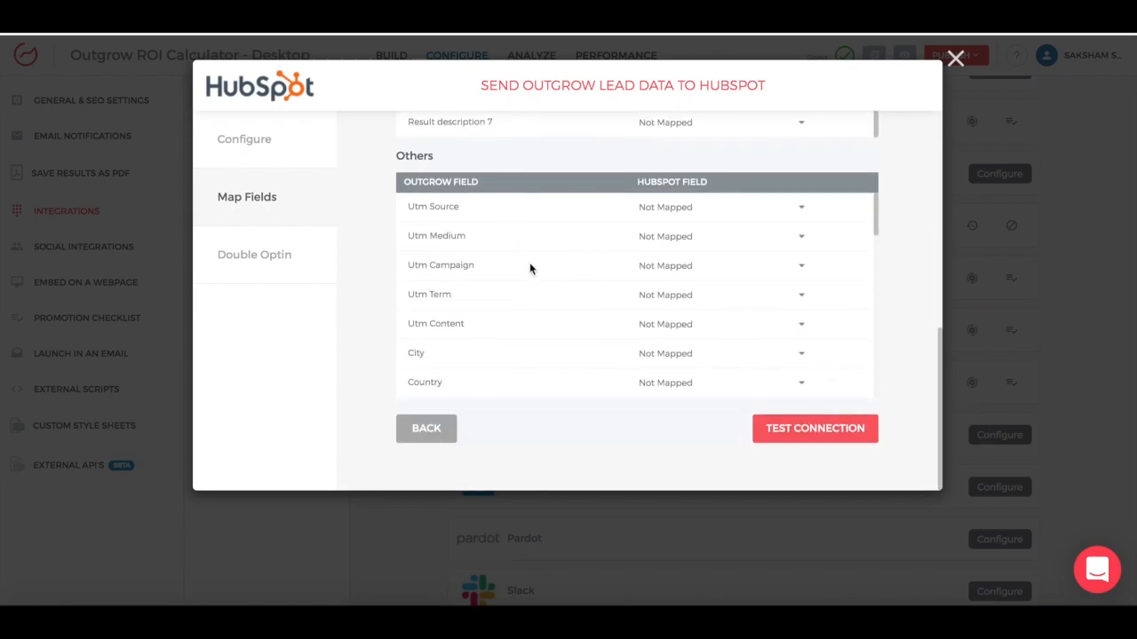
pyautogui.scroll(-4, 530, 254)
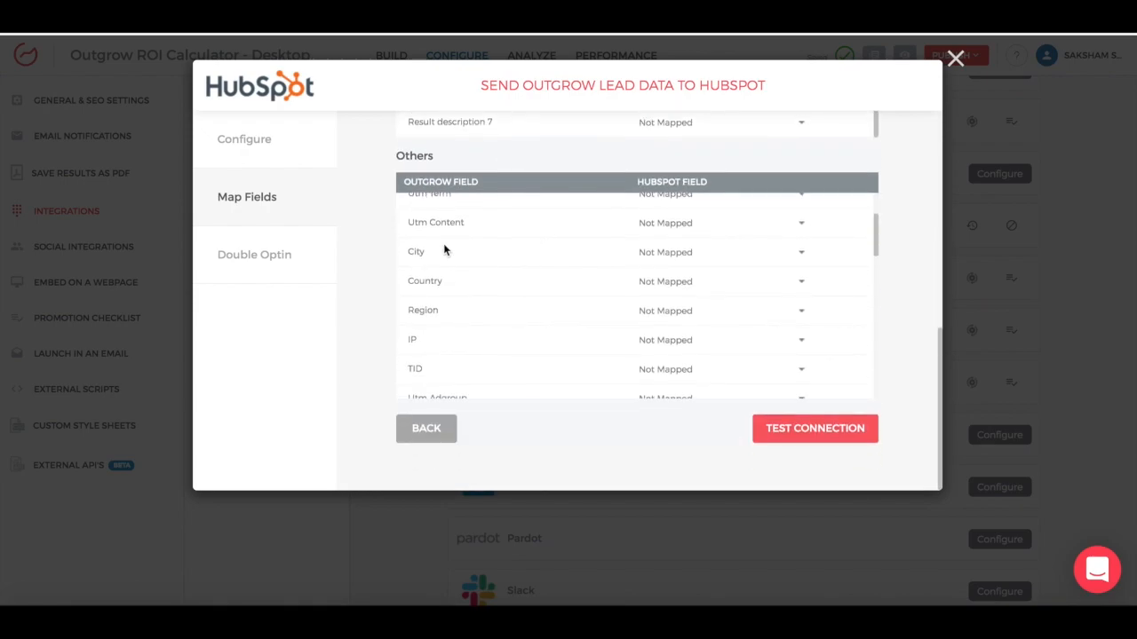
pyautogui.scroll(-4, 547, 316)
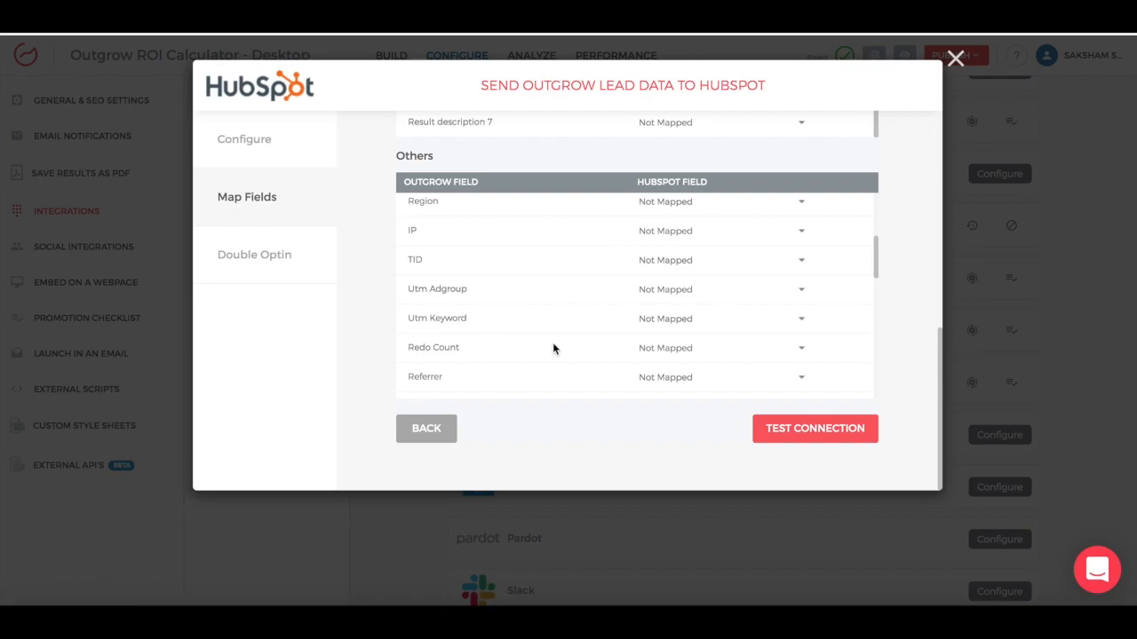
pyautogui.scroll(-12, 553, 348)
pyautogui.scroll(-4, 677, 309)
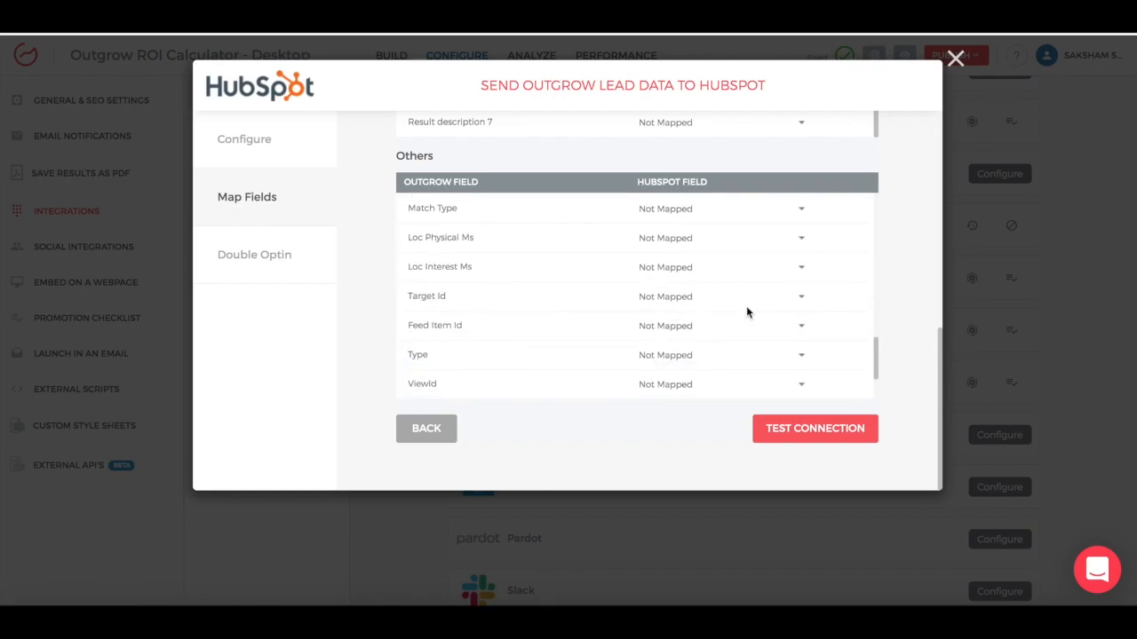
# View the HubSpot fields available for the Target Id field without mapping it.
pyautogui.click(789, 297)
pyautogui.scroll(-15, 776, 389)
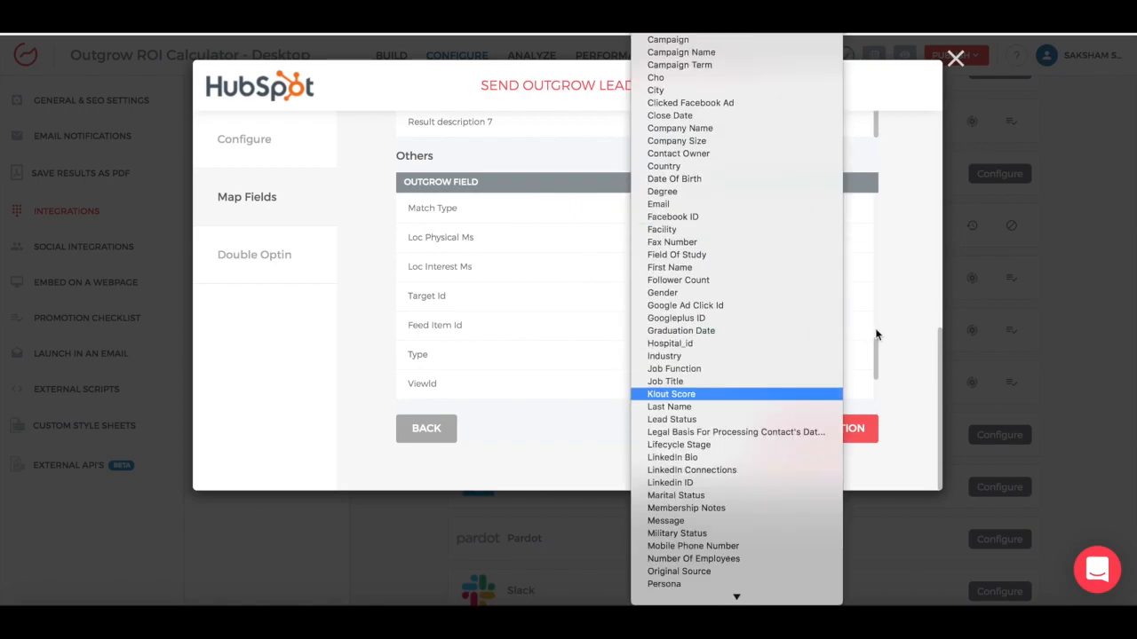
pyautogui.click(899, 335)
pyautogui.click(808, 435)
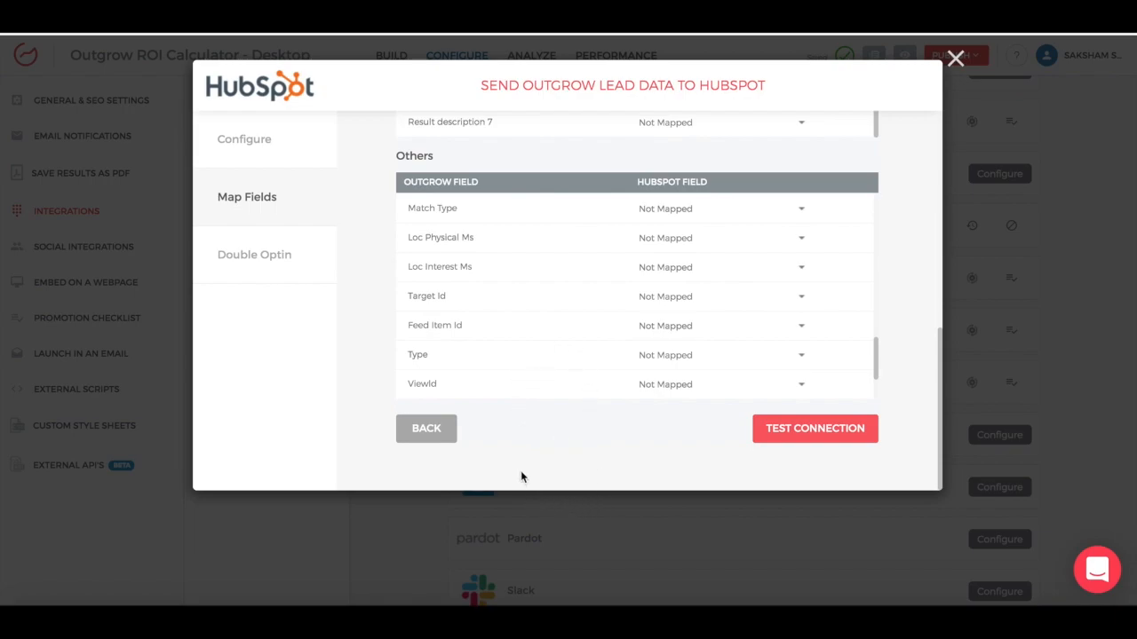
# Return to the HubSpot account selection, try to proceed with a segment for Account#1, and close the configuration.
pyautogui.click(436, 441)
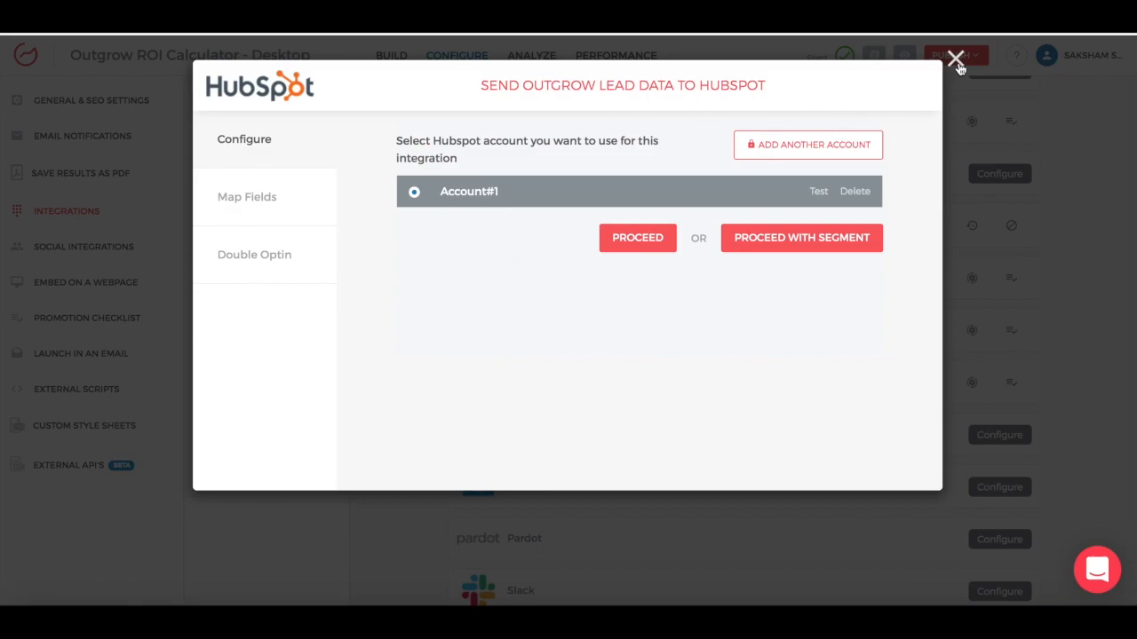
pyautogui.click(830, 240)
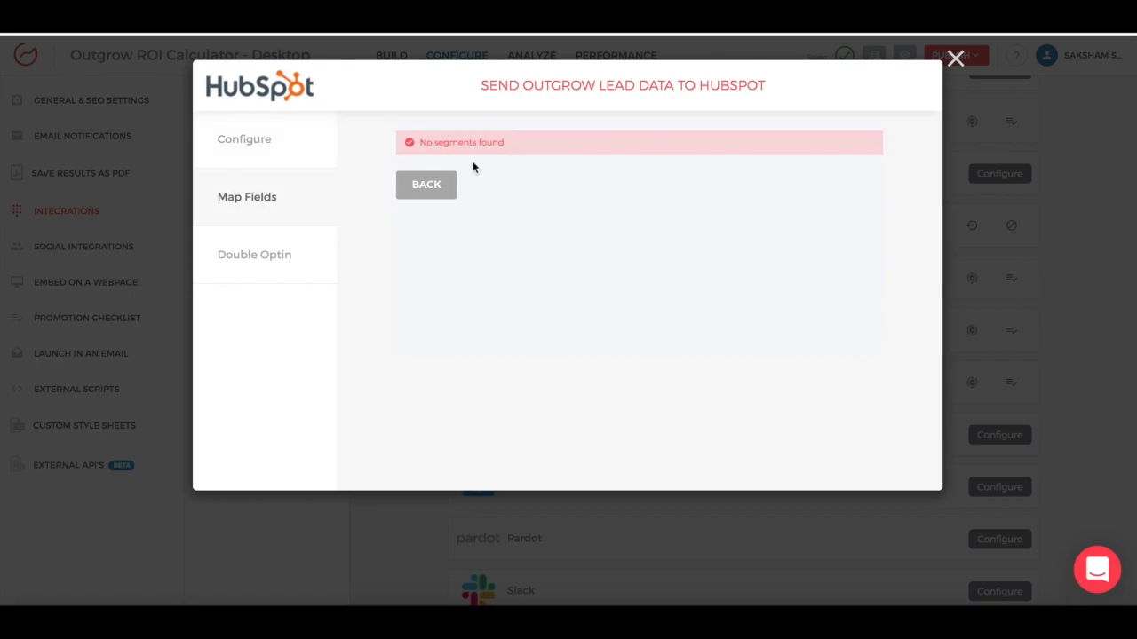
pyautogui.click(955, 58)
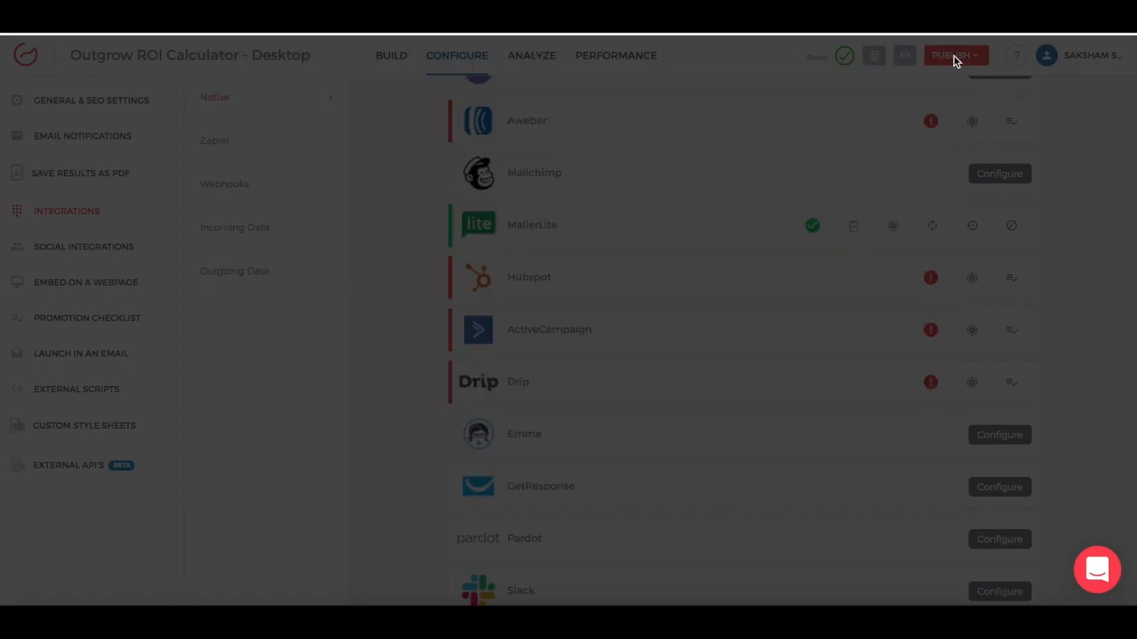
pyautogui.scroll(3, 619, 106)
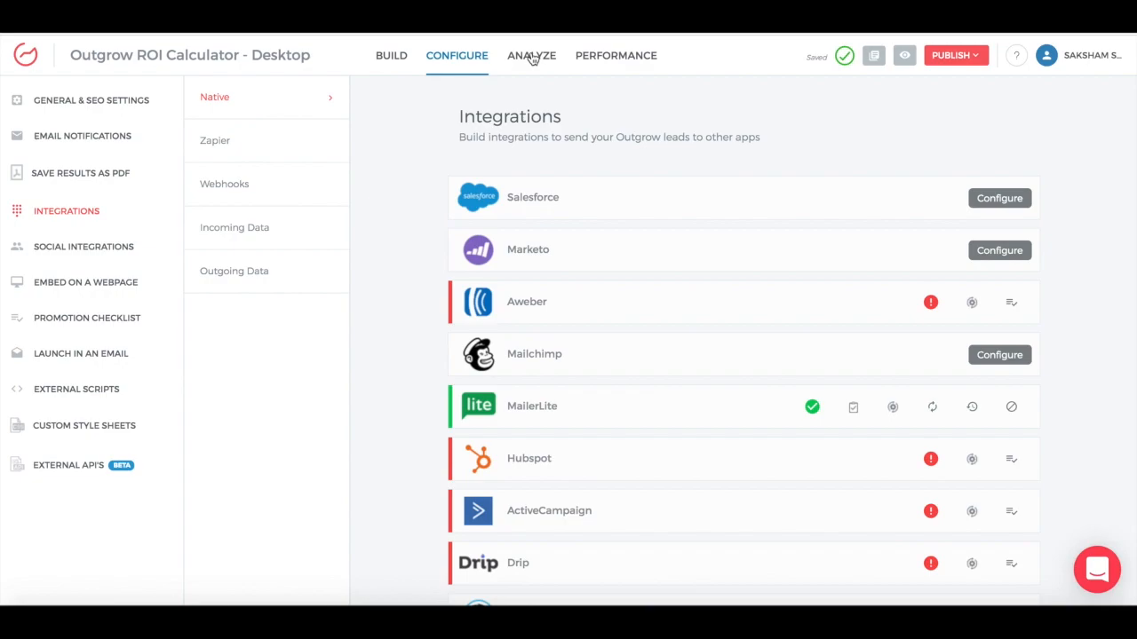
# Open the calculator's user details in the analytics and examine the lead table's columns.
pyautogui.click(532, 58)
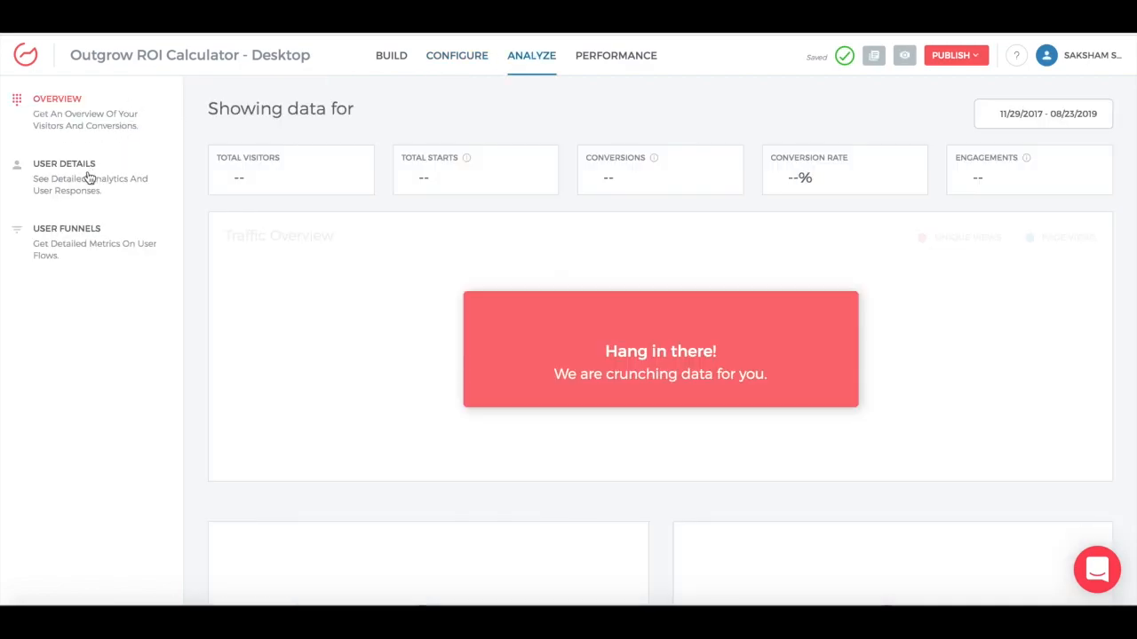
pyautogui.click(90, 178)
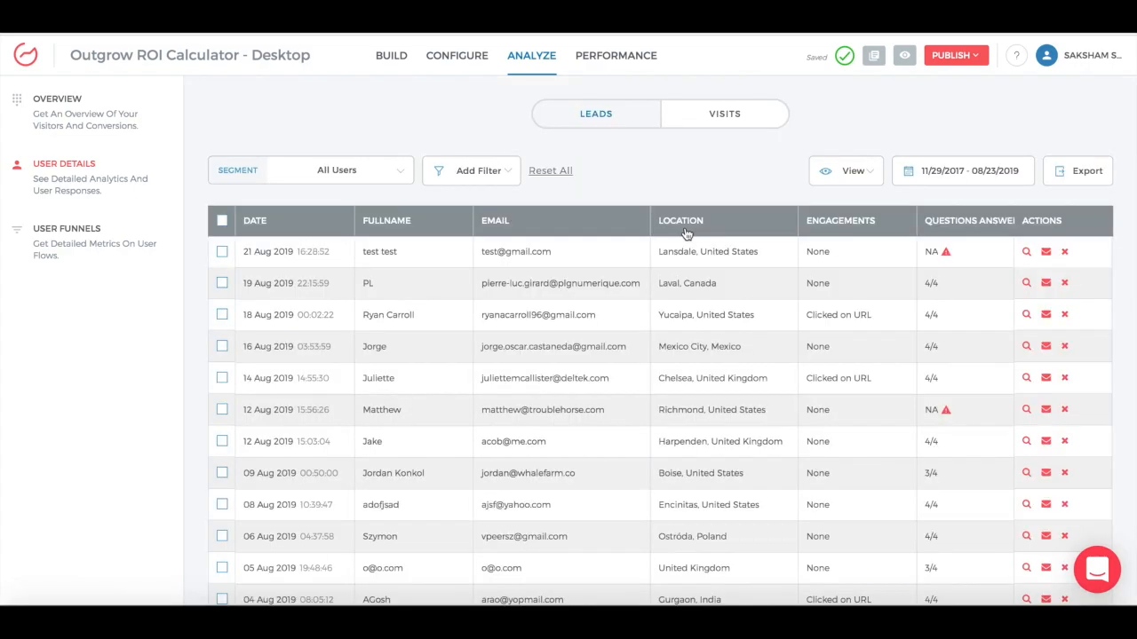
pyautogui.hscroll(10, 537, 256)
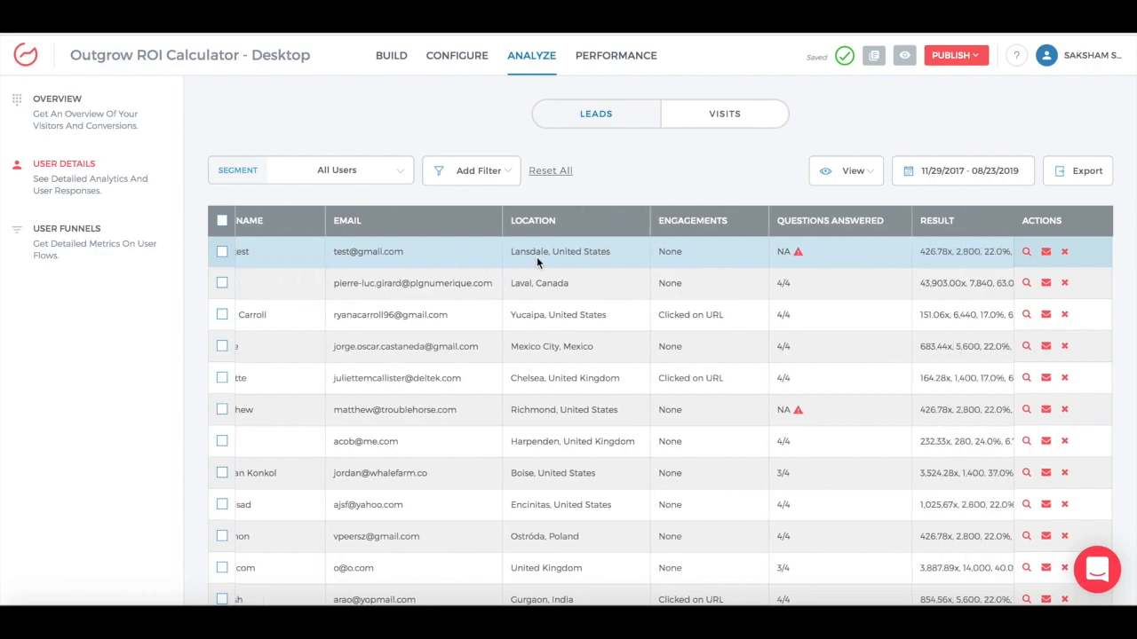
pyautogui.hscroll(10, 537, 256)
pyautogui.hscroll(-8, 536, 256)
pyautogui.hscroll(-10, 536, 257)
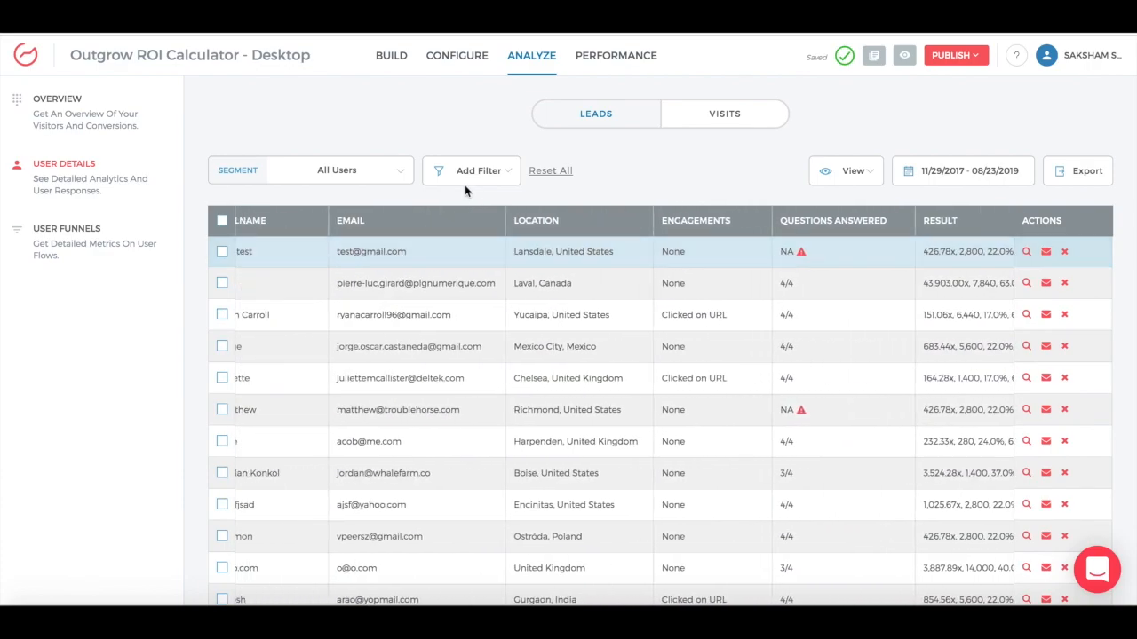
# Review the lead segment and filter options, trying a Question 3 filter with the Is condition.
pyautogui.click(362, 173)
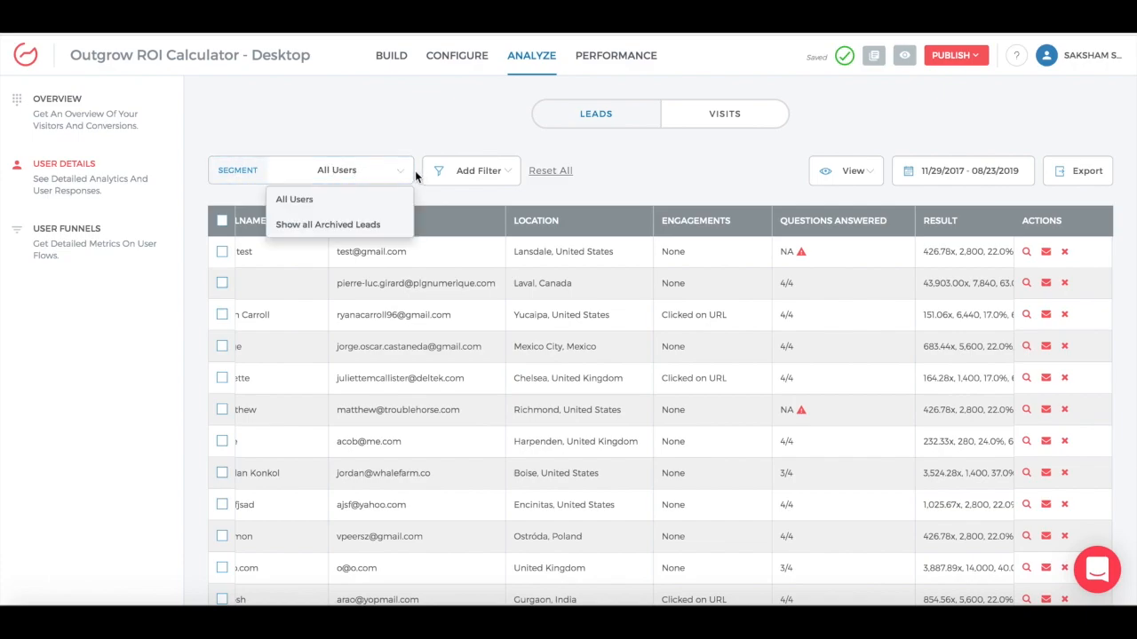
pyautogui.click(494, 180)
pyautogui.scroll(-2, 506, 263)
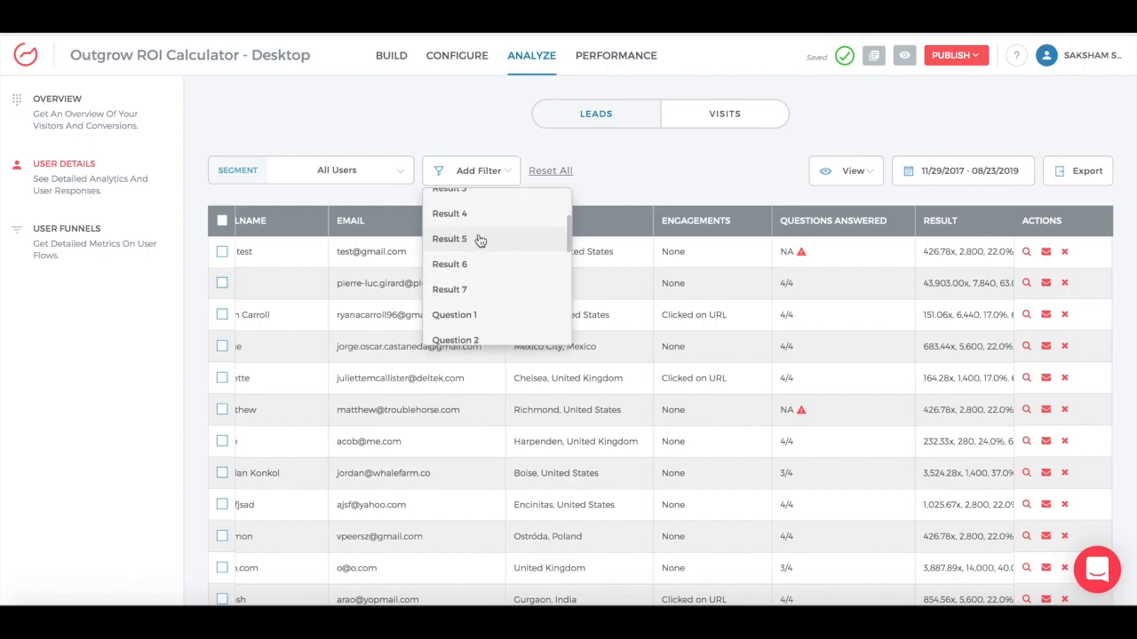
pyautogui.scroll(-2, 488, 267)
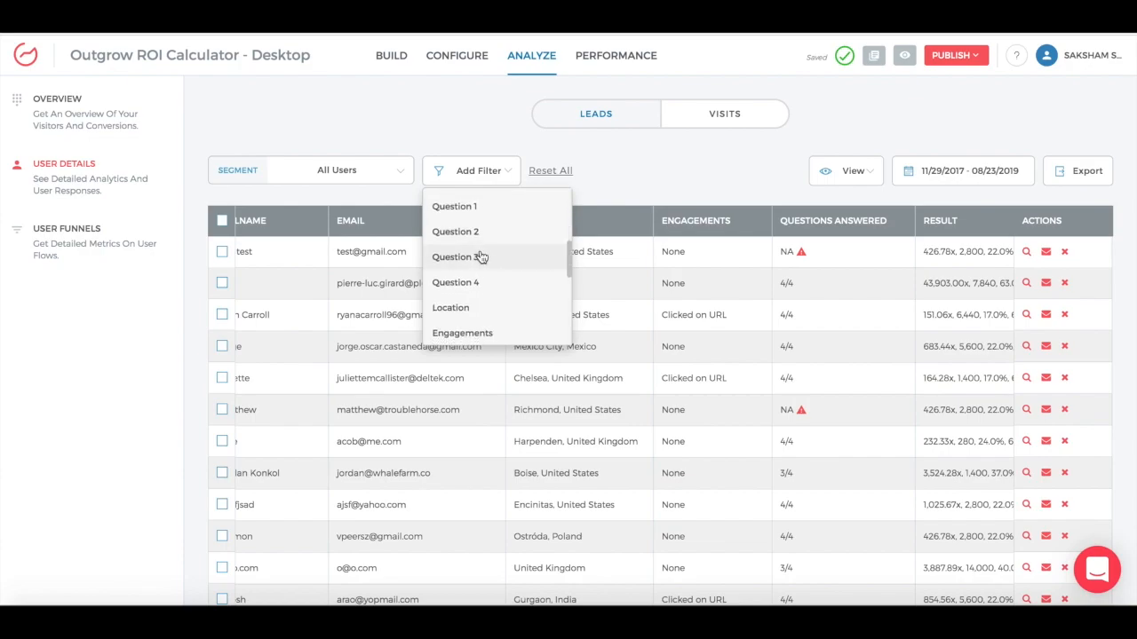
pyautogui.click(481, 258)
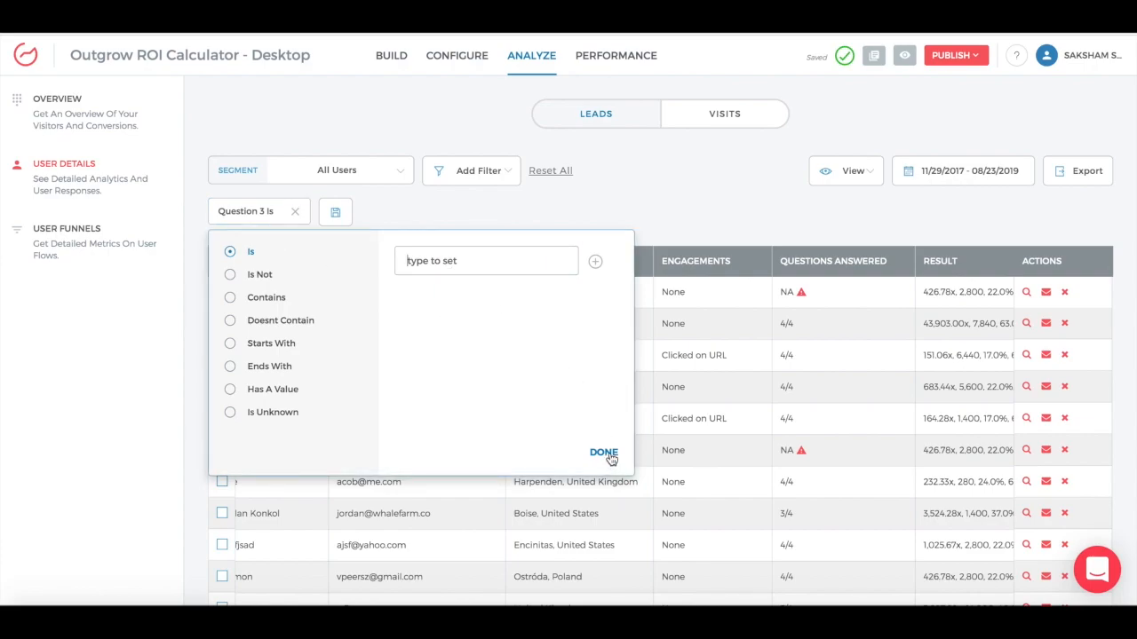
pyautogui.click(611, 143)
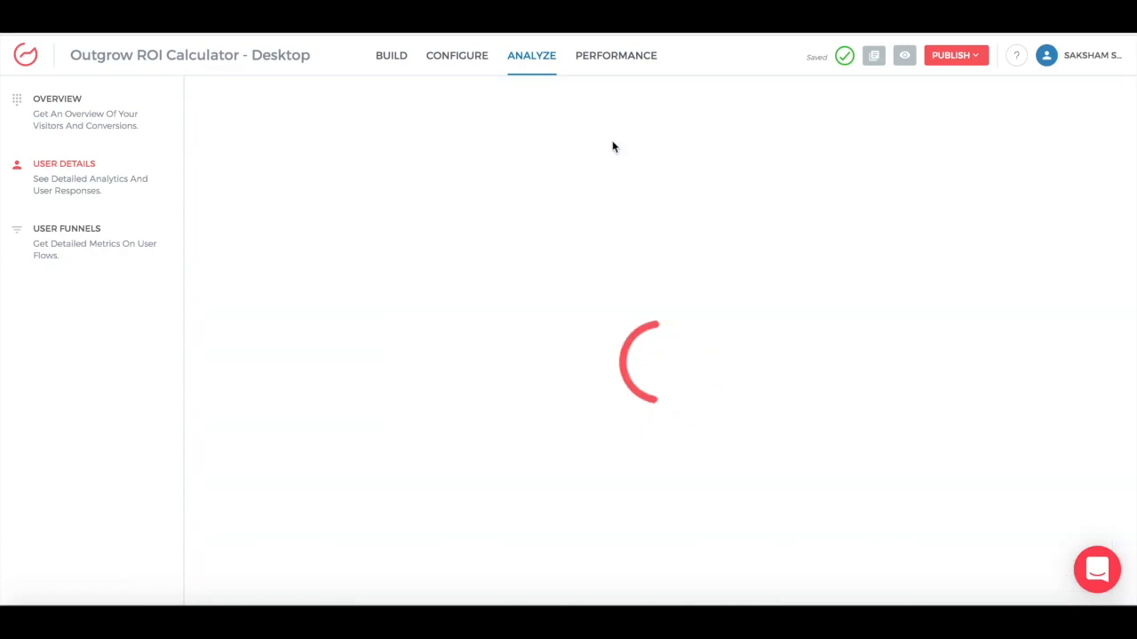
# Reopen the HubSpot configuration in the native integrations and proceed with segment for Account#1.
pyautogui.click(456, 55)
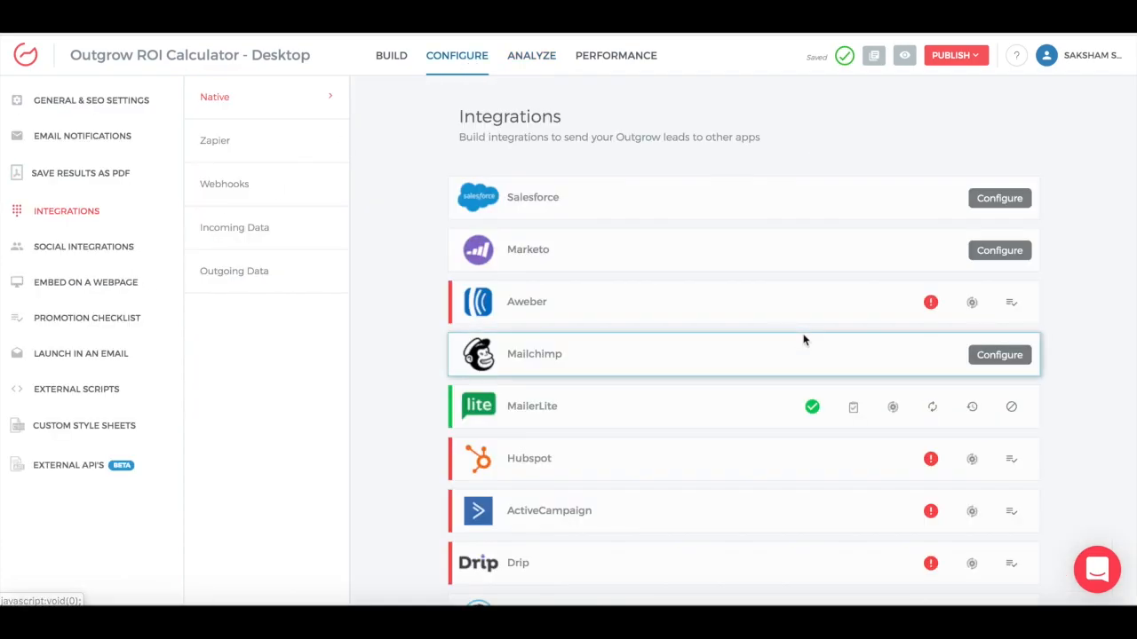
pyautogui.scroll(-1, 862, 388)
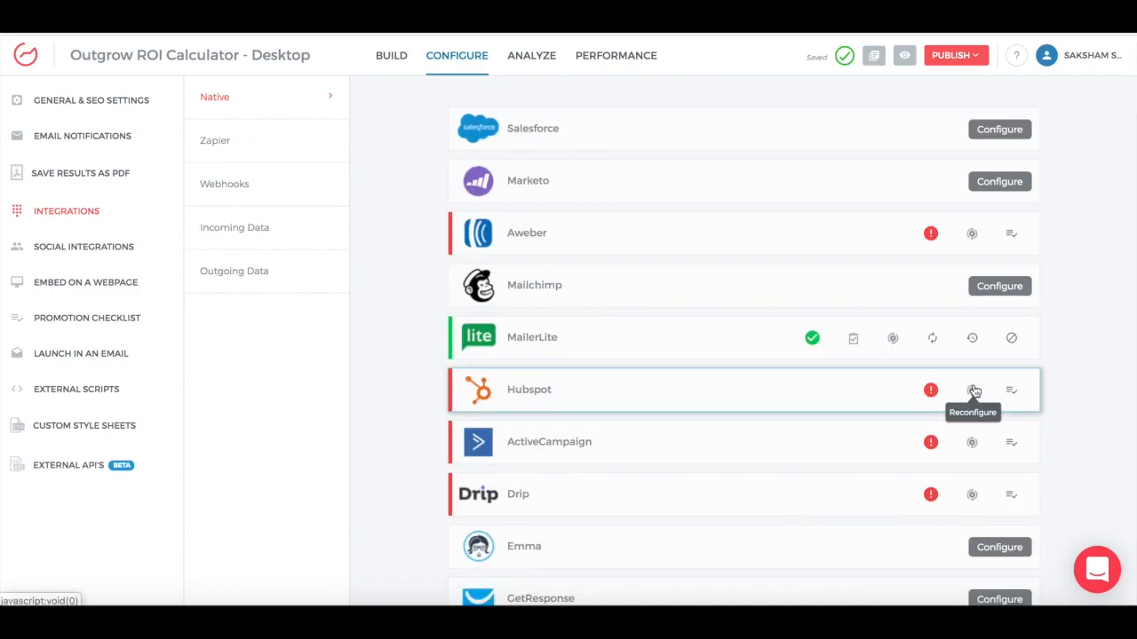
pyautogui.click(972, 390)
pyautogui.click(816, 246)
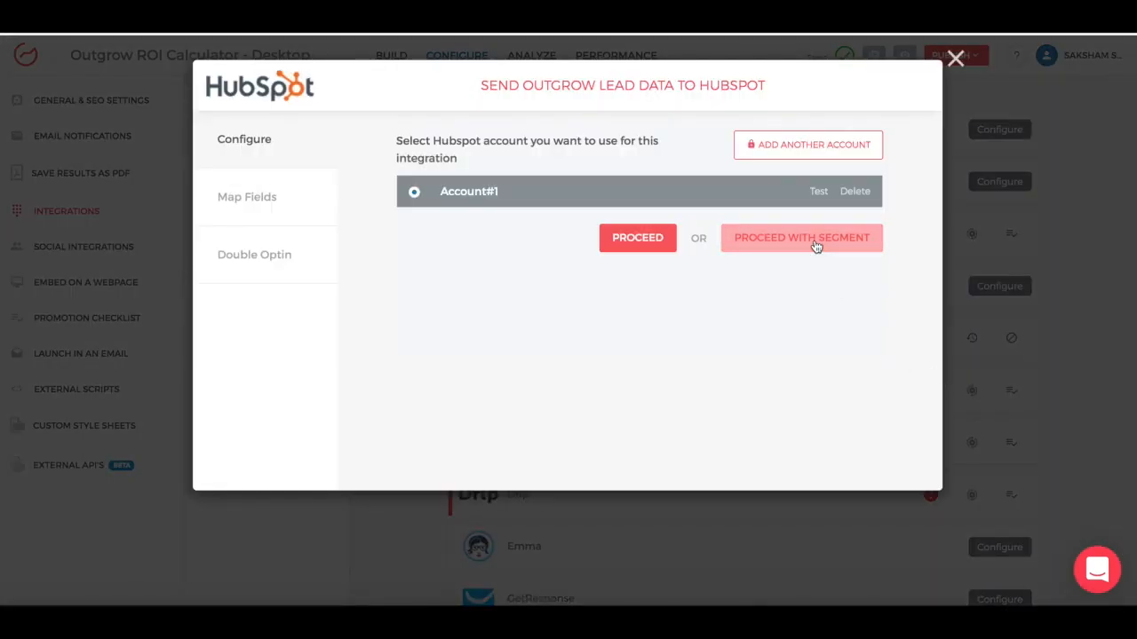